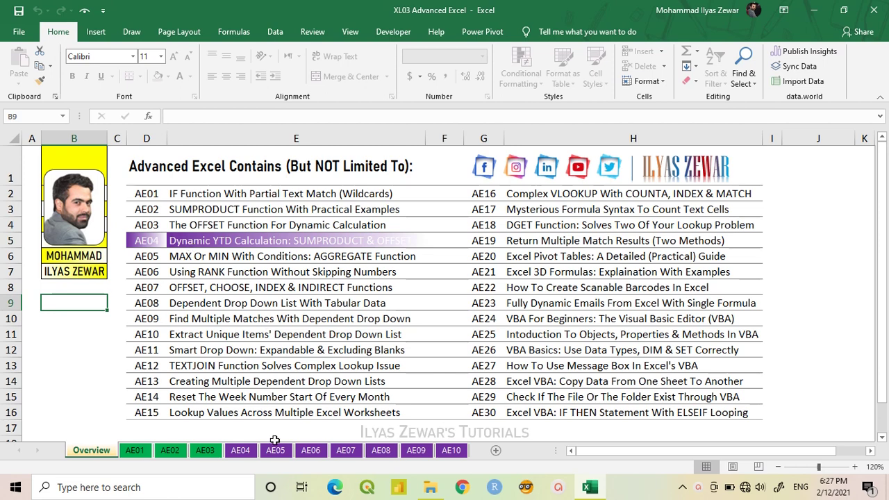
Switch to the AE04 sheet with the Dynamic YTD Calculation exercise
click(243, 451)
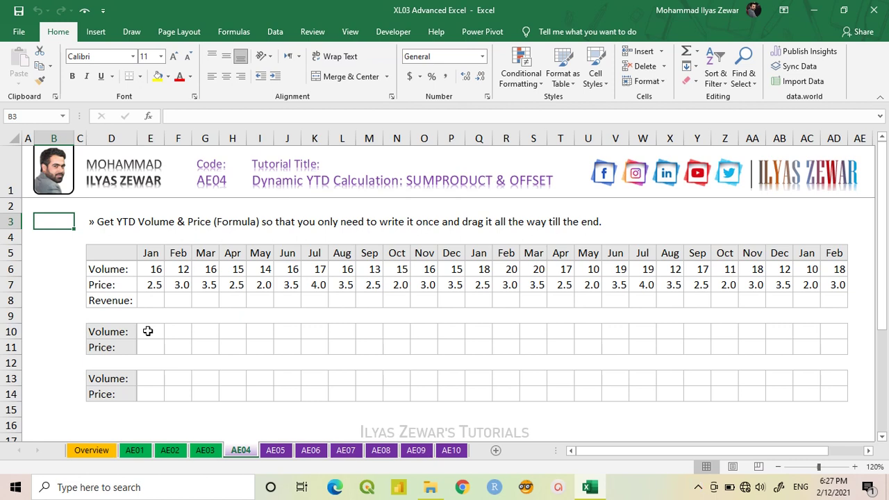
Enter =SUM($E$6:E6) in E10 as the January running YTD volume total
click(147, 332)
text(=)
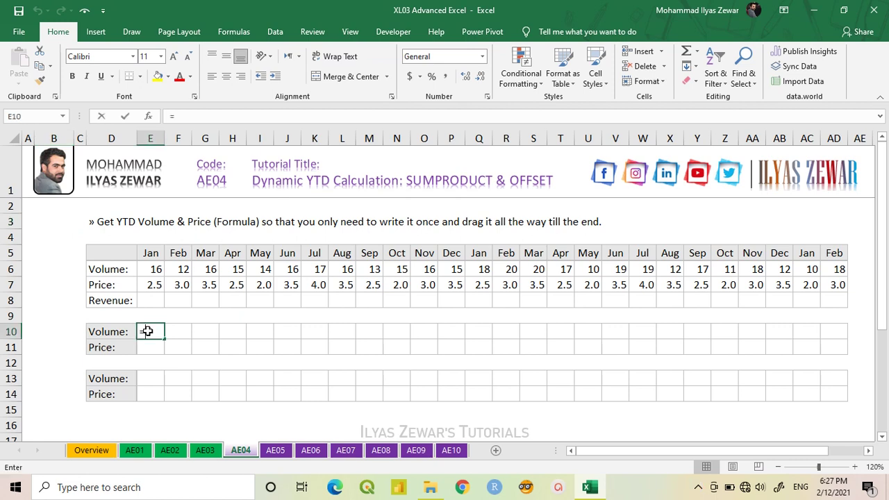
text(SUM()
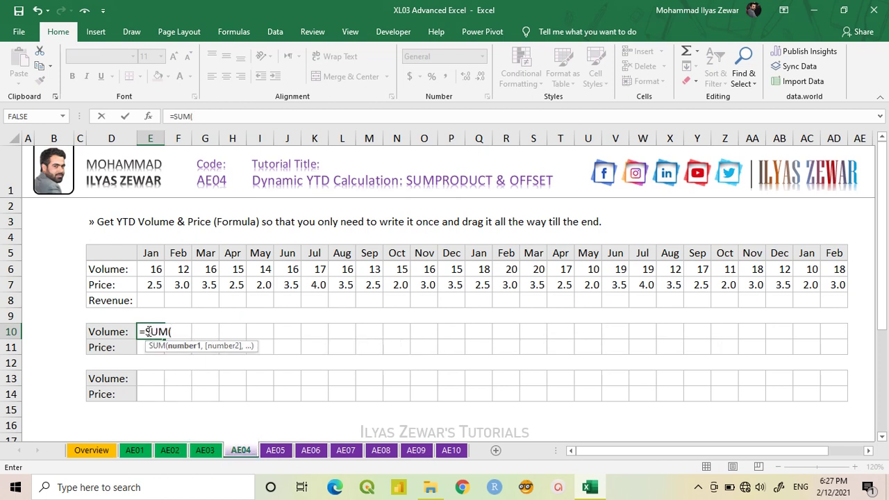
click(153, 270)
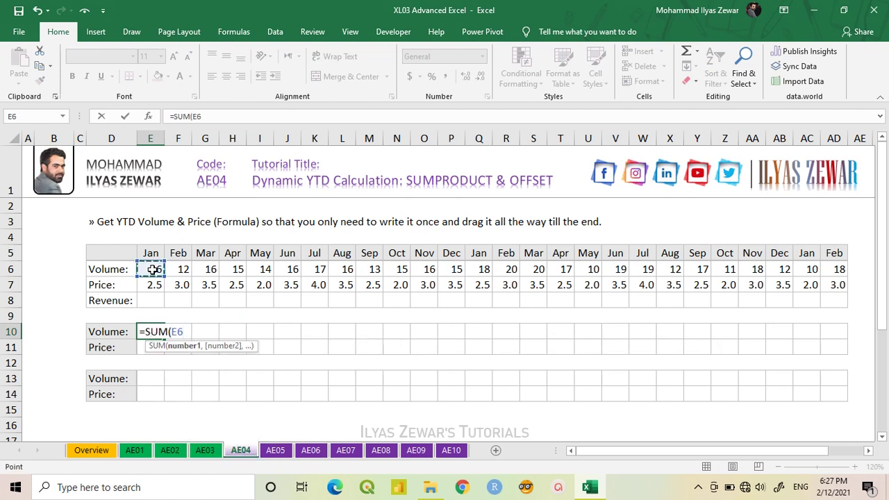
key(F8)
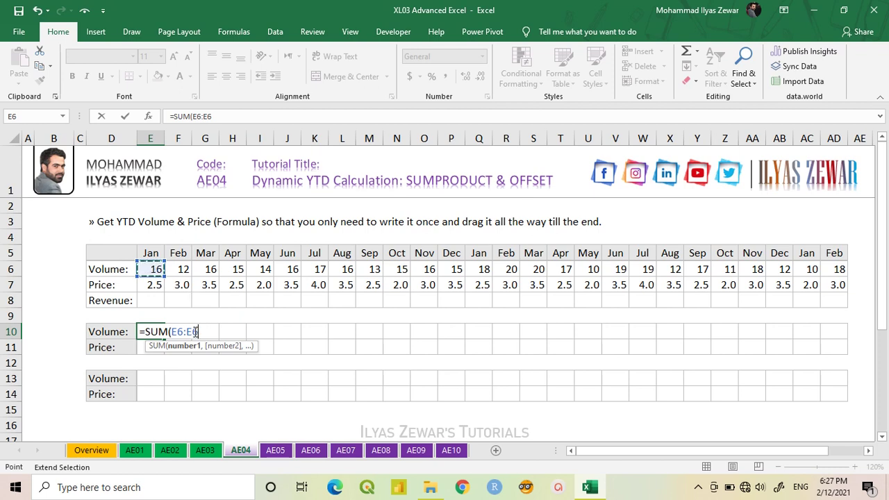
text())
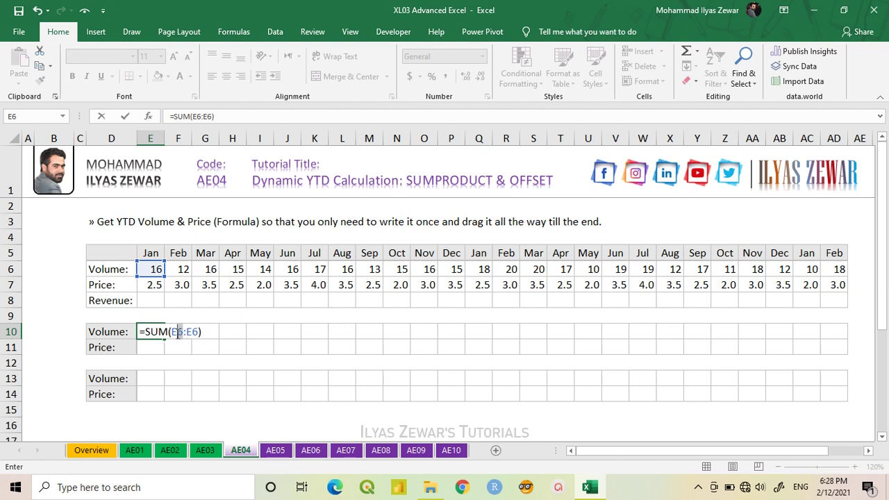
click(174, 332)
key(F4)
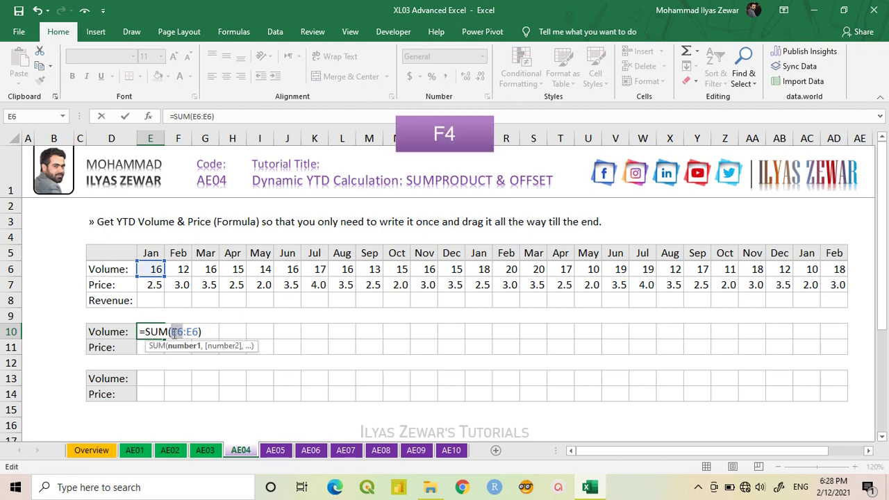
key(F4)
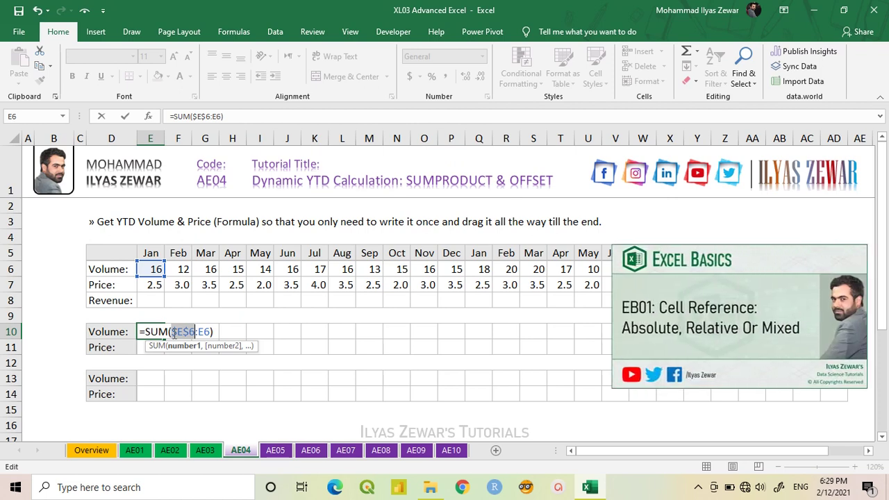
key(Return)
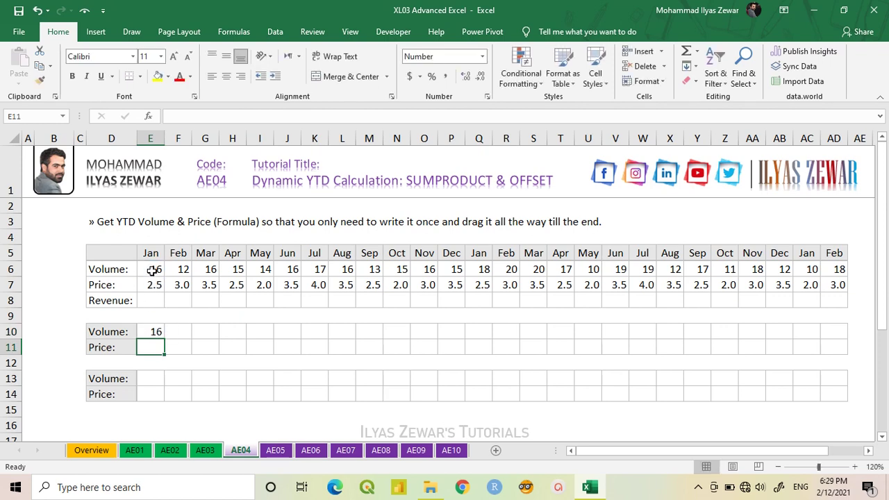
Copy the running total into F10, giving 28 for February
click(155, 332)
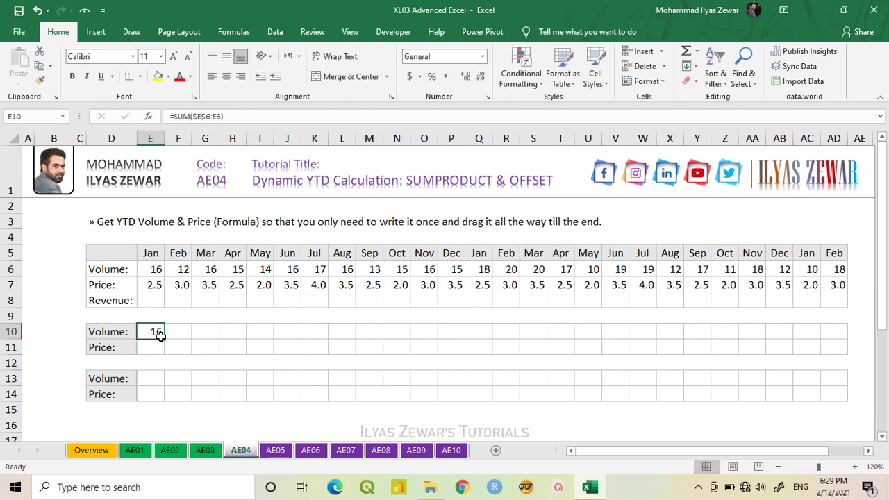
drag(164, 336, 189, 337)
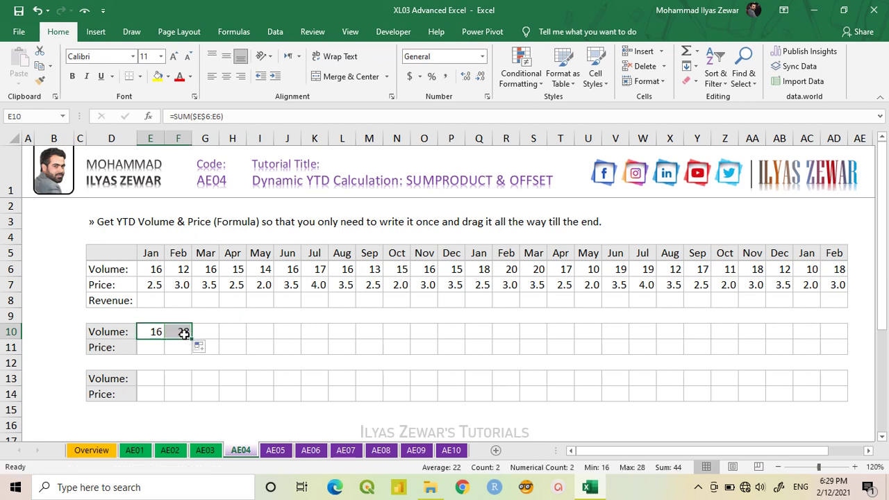
drag(157, 271, 182, 271)
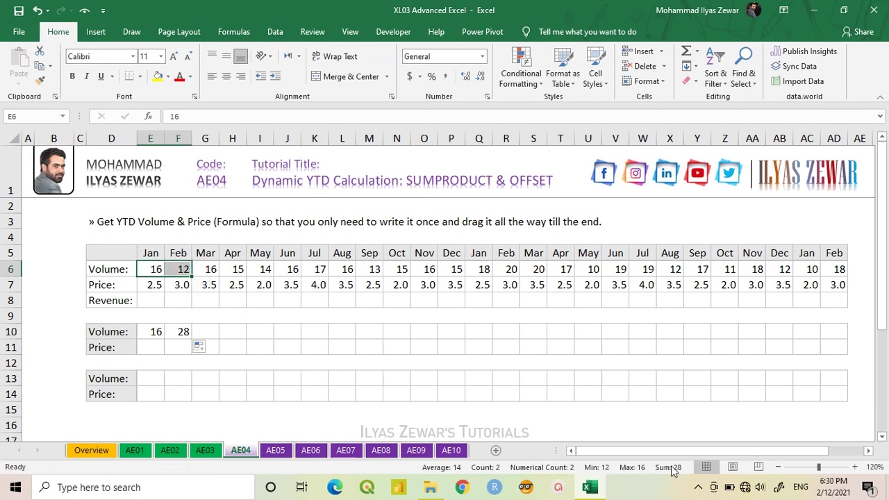
click(183, 332)
Fill the running total to AD10 and restart the second year at Q10 with =SUM($Q$6:Q6)
drag(193, 340, 842, 328)
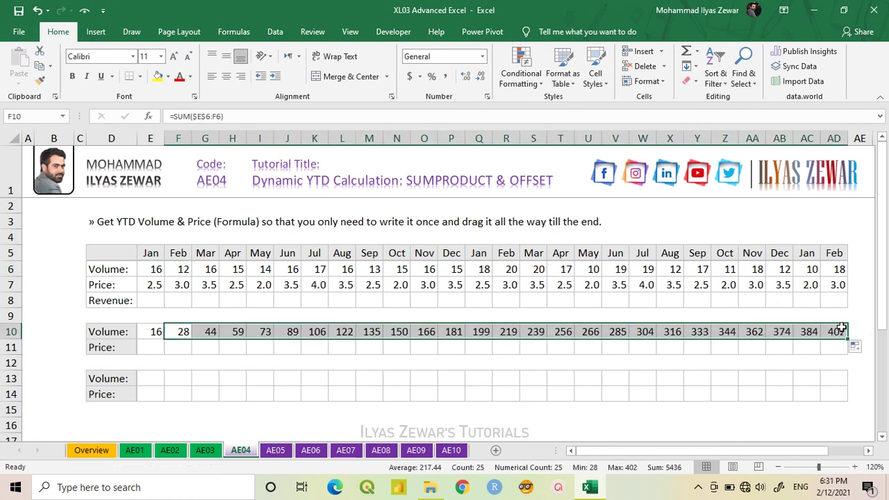
double_click(450, 331)
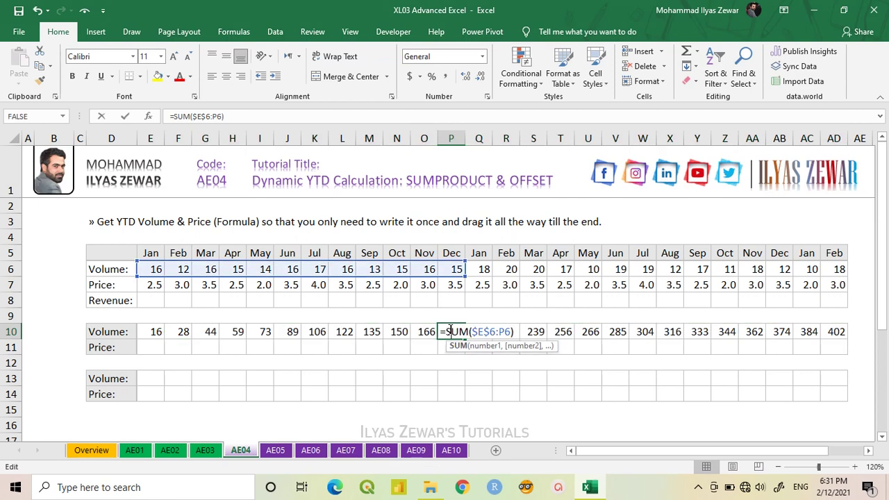
key(Escape)
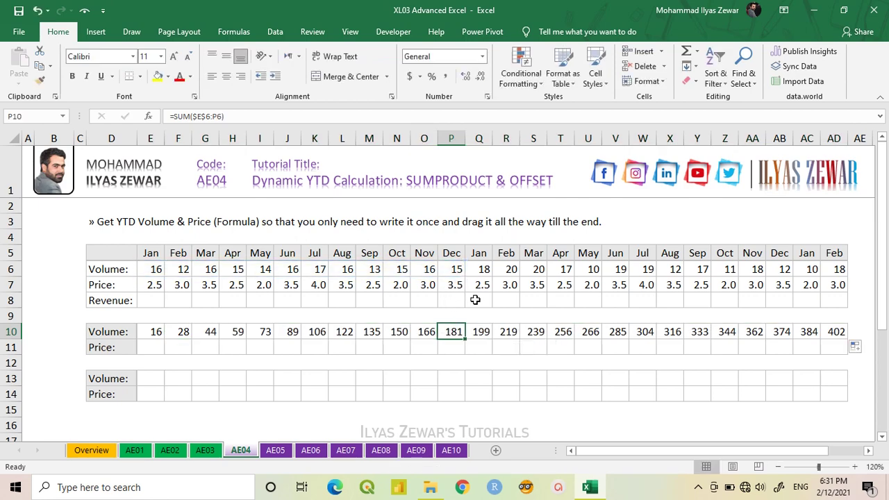
double_click(479, 331)
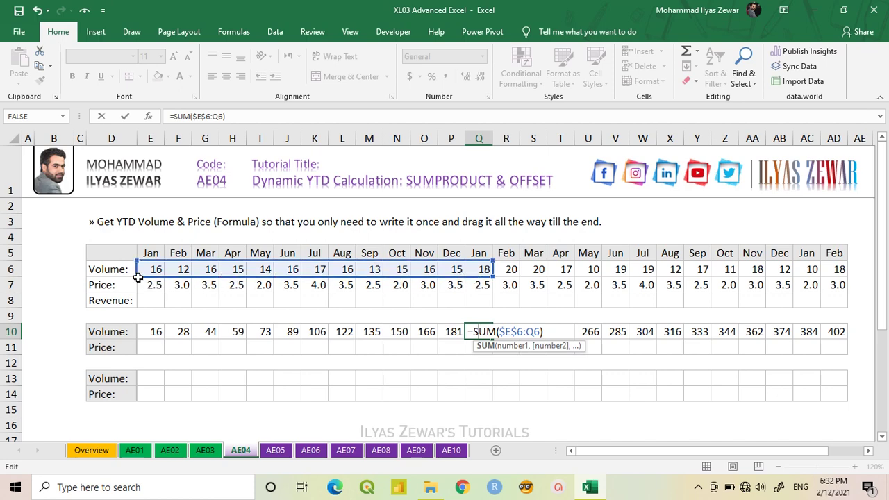
drag(137, 275, 459, 279)
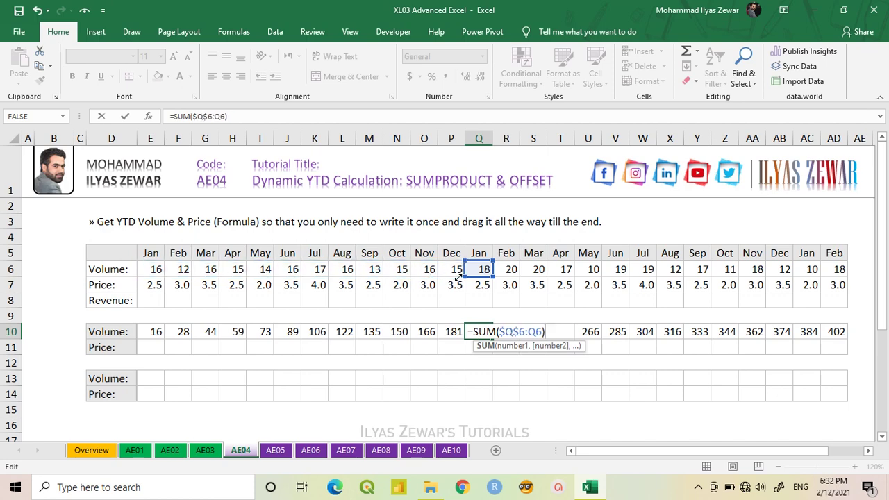
key(Return)
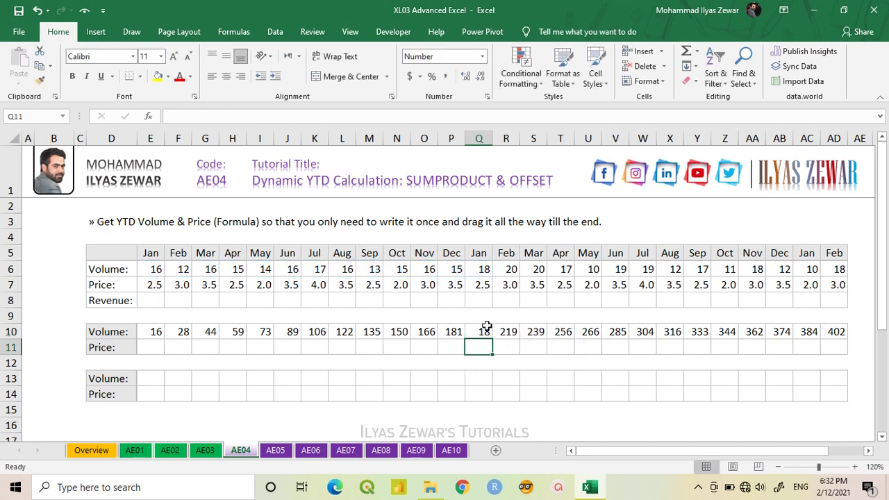
click(482, 331)
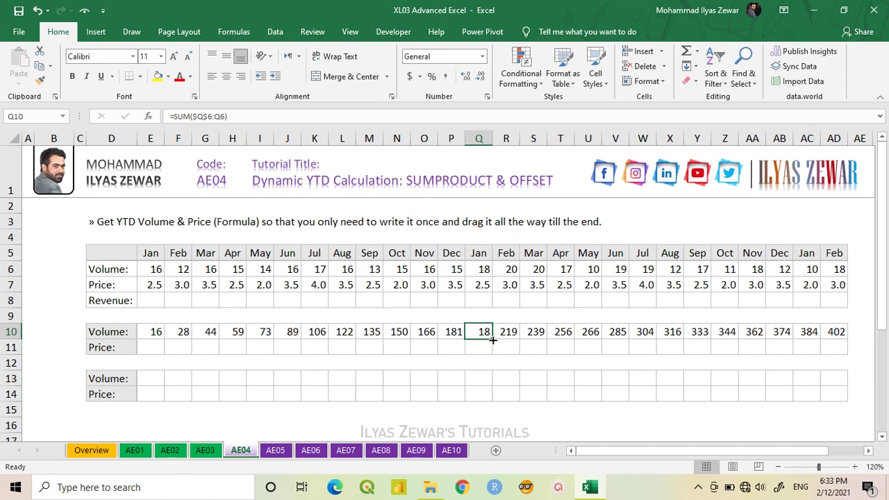
drag(492, 339, 839, 340)
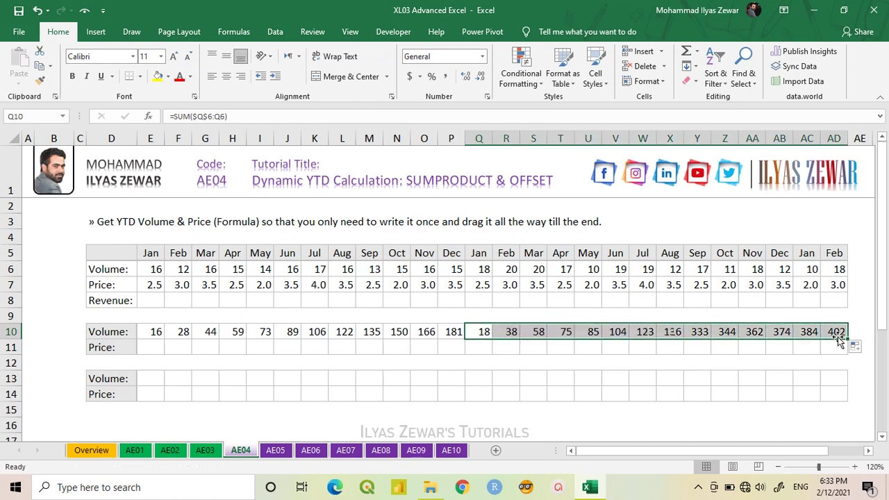
Restart the final year at AC10 with =SUM($AC$6:AC6) and fill it to AD10
double_click(779, 331)
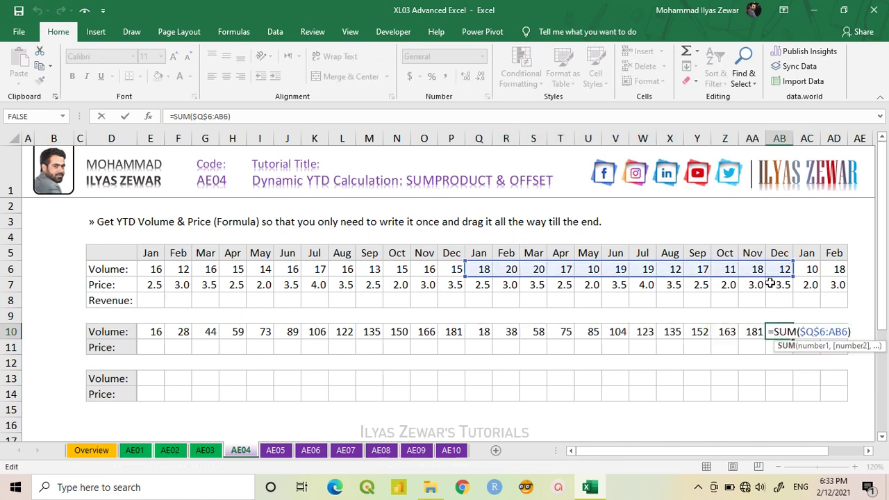
key(Escape)
click(806, 332)
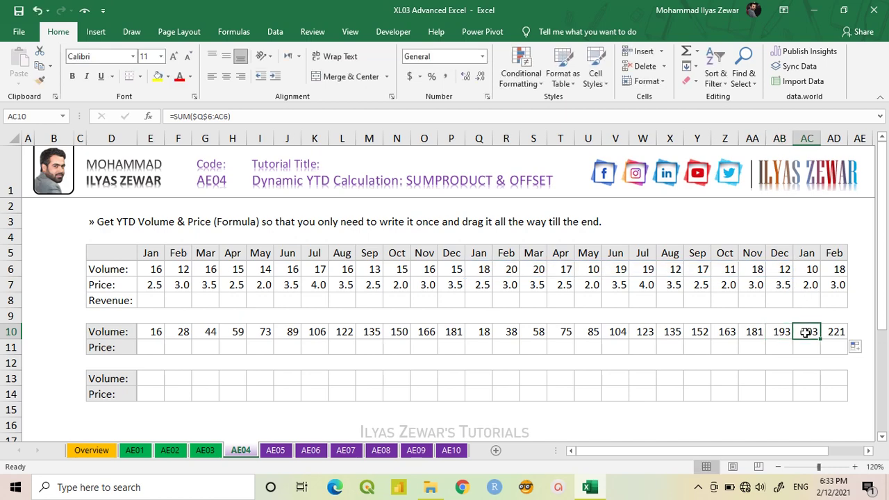
double_click(806, 332)
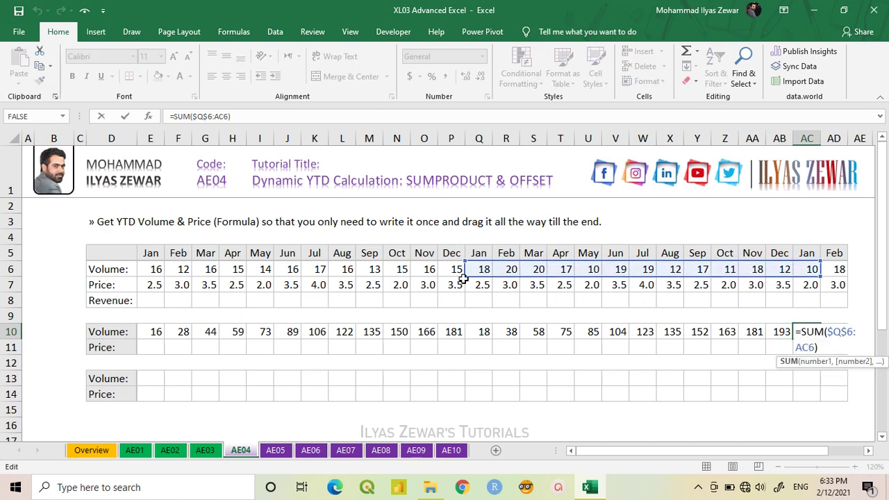
drag(464, 278, 799, 271)
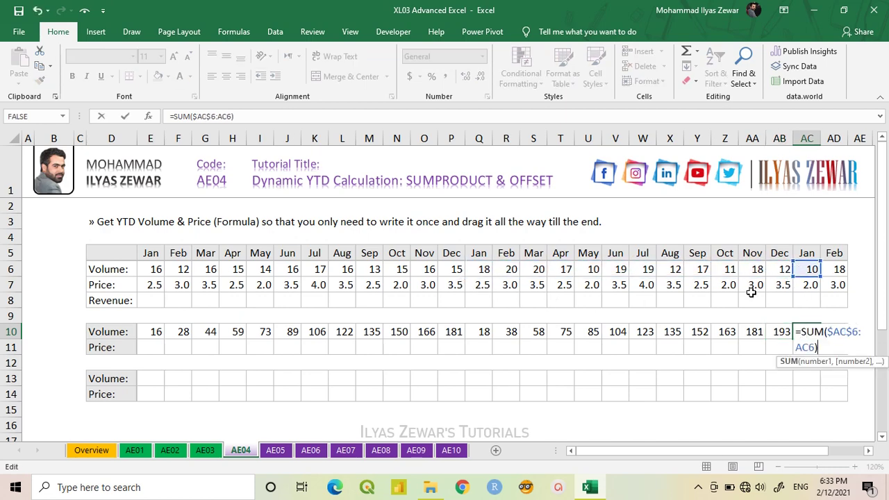
key(Return)
click(811, 333)
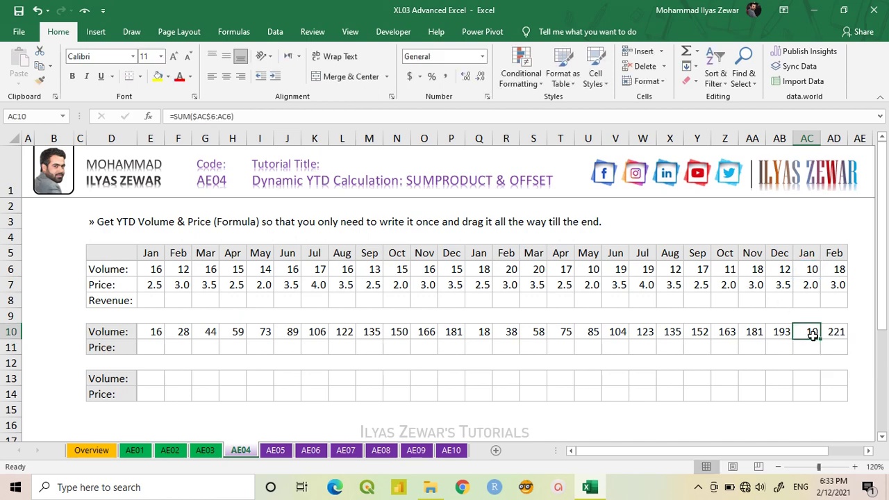
drag(821, 341, 840, 336)
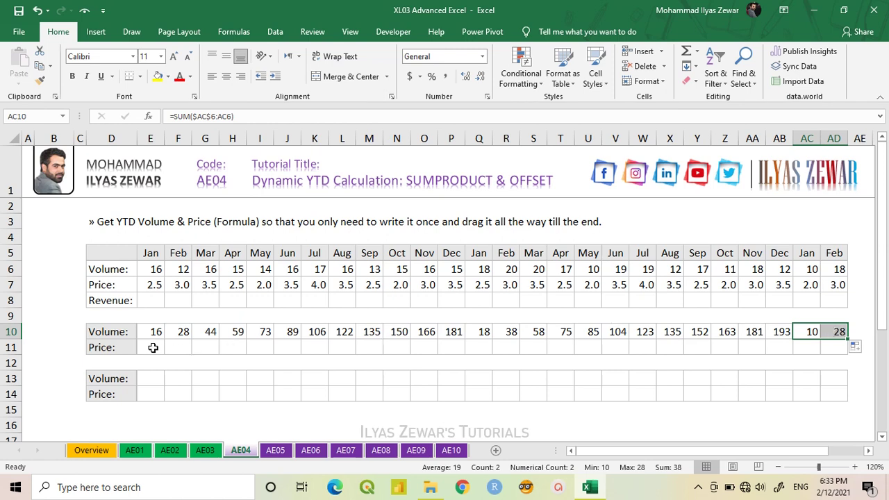
Enter =E6*E7 in E8 and fill it across row 8 to AD8
click(151, 300)
text(=)
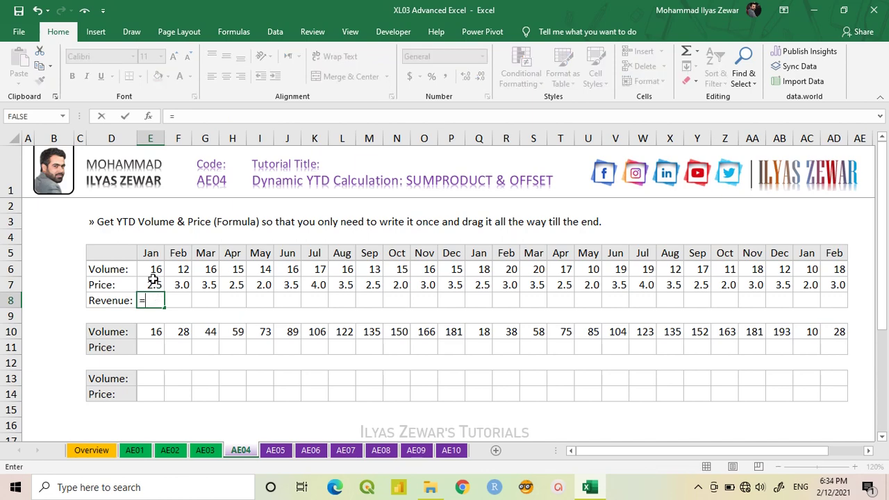
click(150, 269)
text(*)
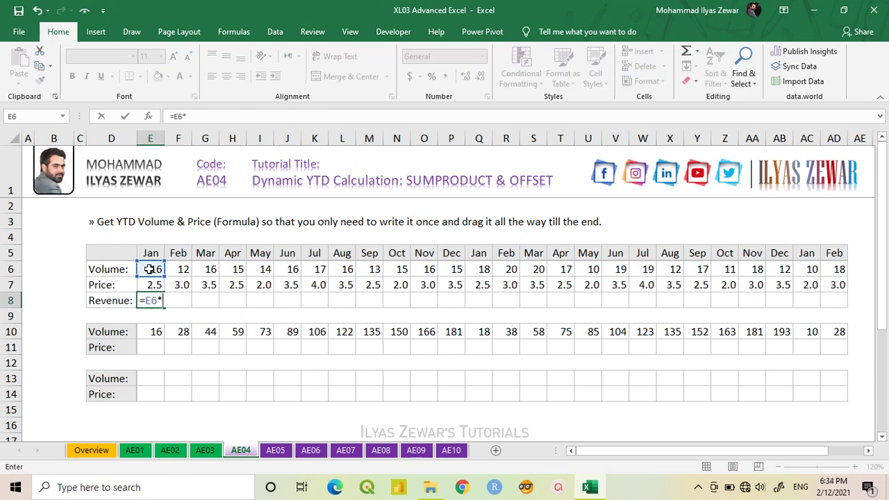
click(155, 284)
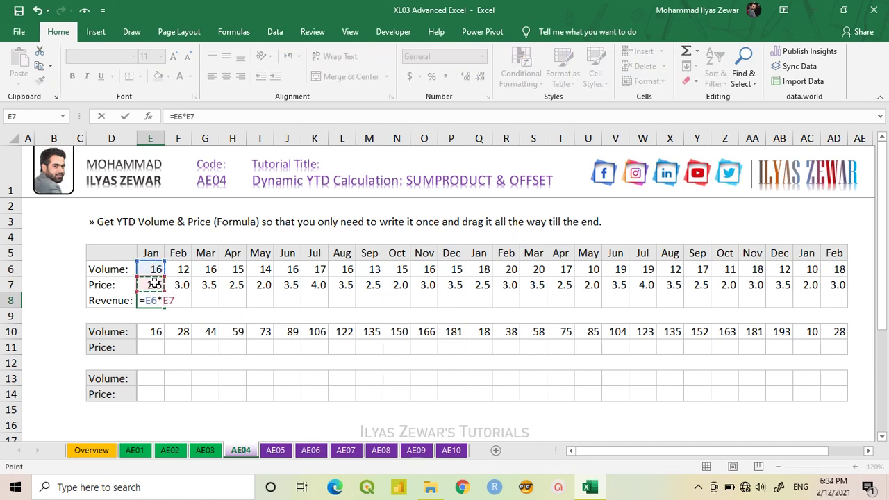
key(Return)
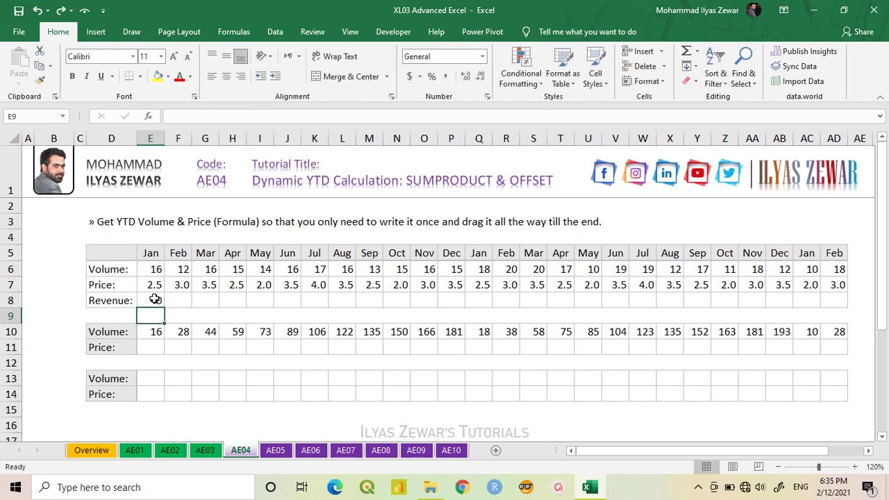
click(154, 299)
drag(167, 310, 842, 304)
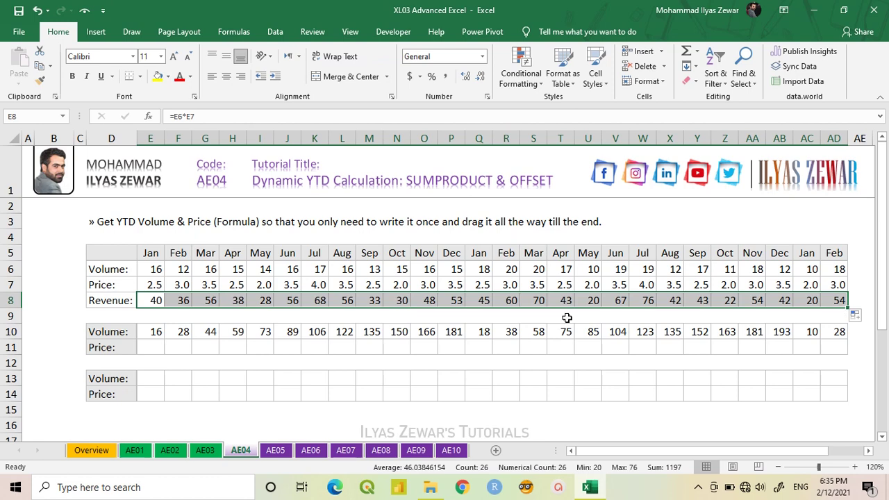
Enter =SUM($E$8:E8)/E10 in E11 so January's YTD price shows 2.5
click(150, 347)
text(=)
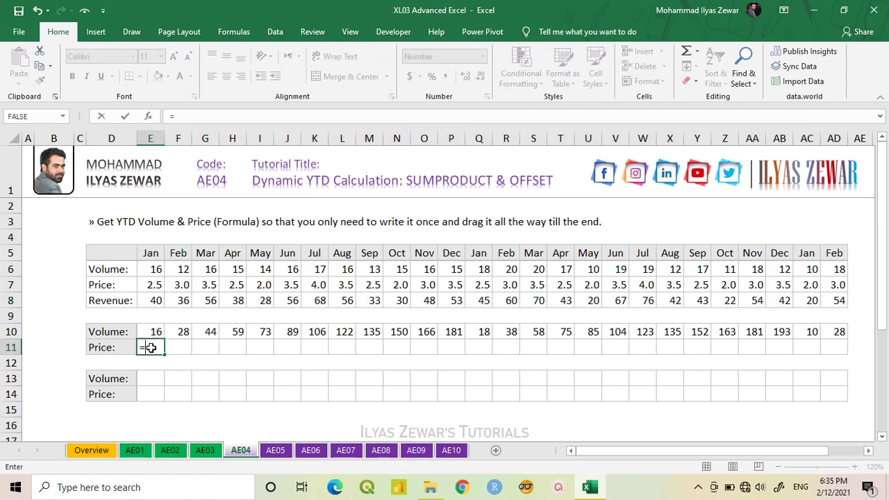
text(um)
key(Tab)
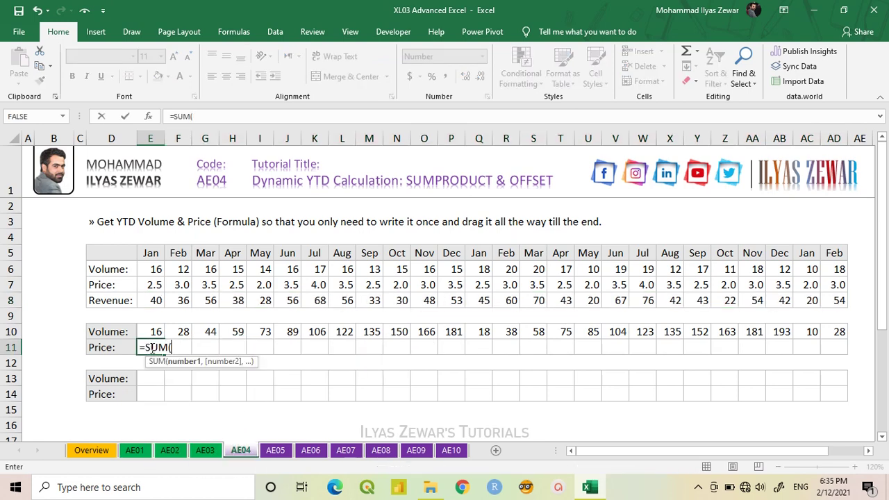
click(155, 300)
key(F8)
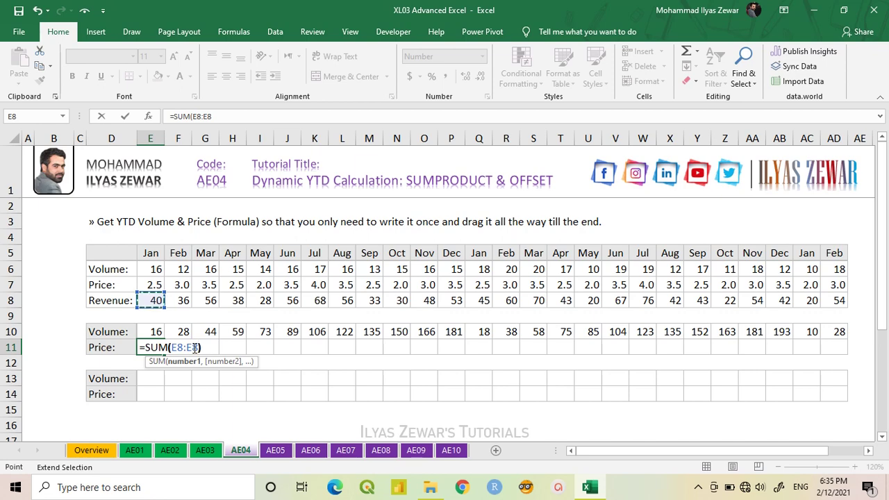
text())
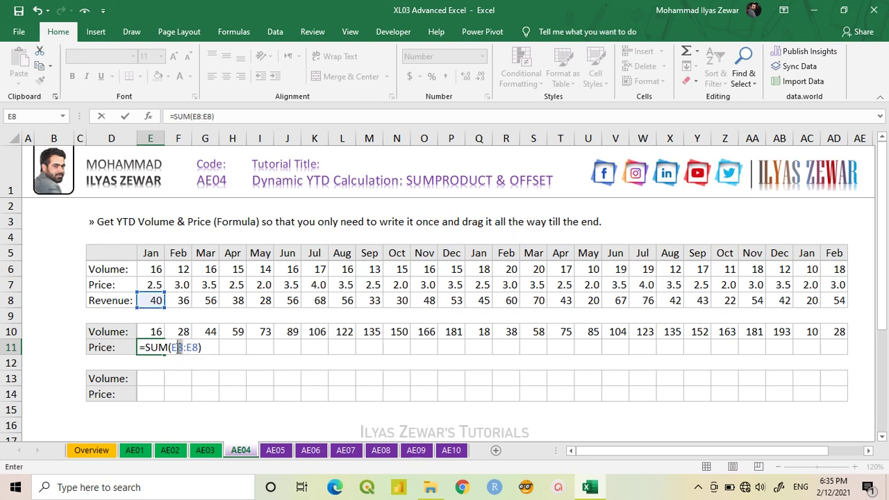
drag(173, 349, 172, 347)
key(F4)
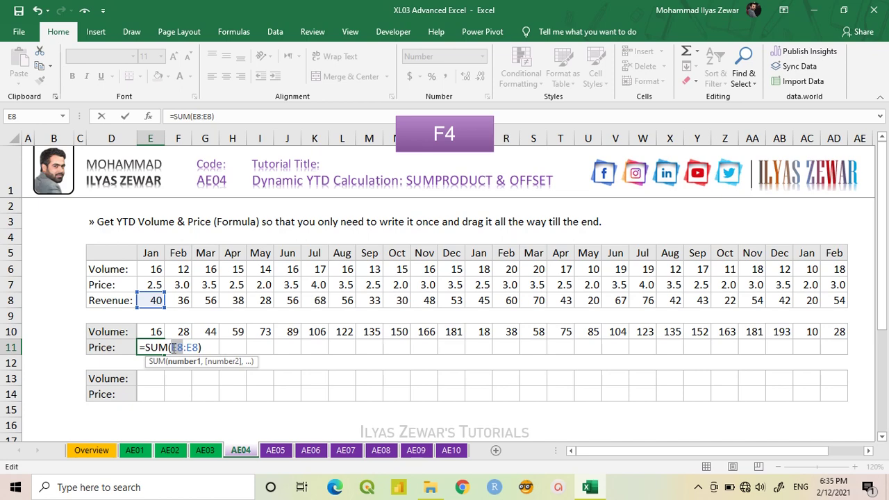
key(F4)
drag(173, 347, 206, 348)
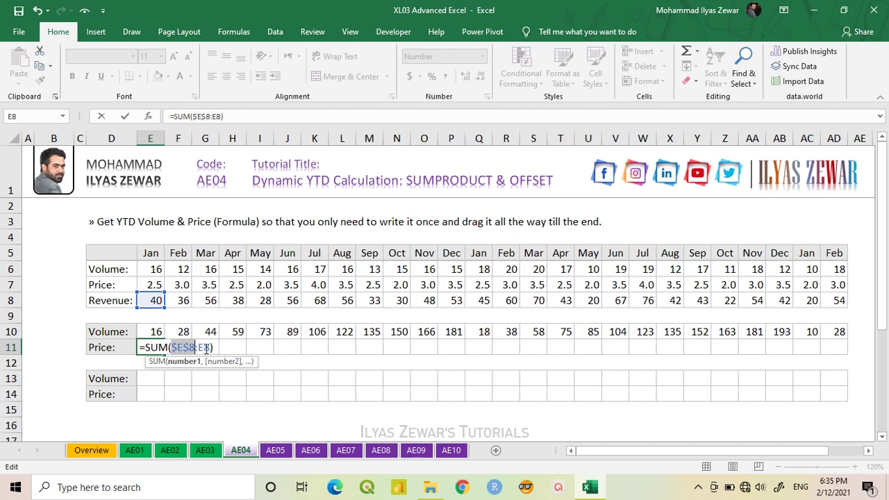
click(215, 348)
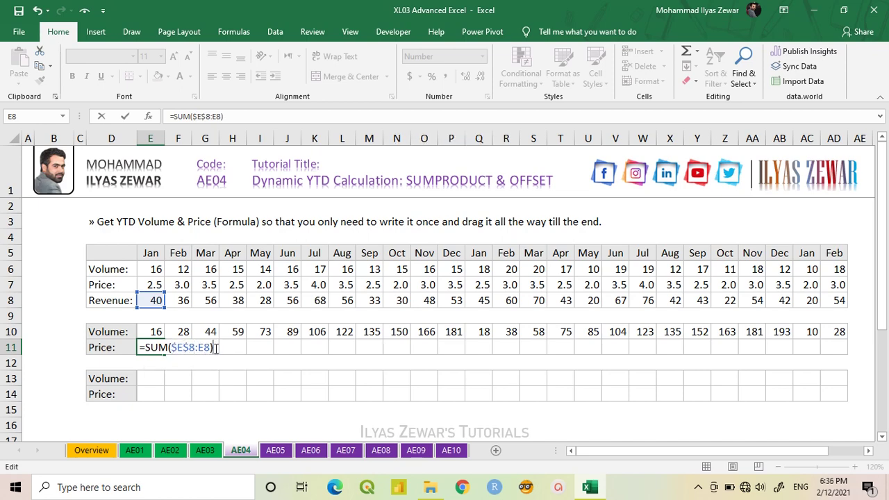
text(/)
click(150, 330)
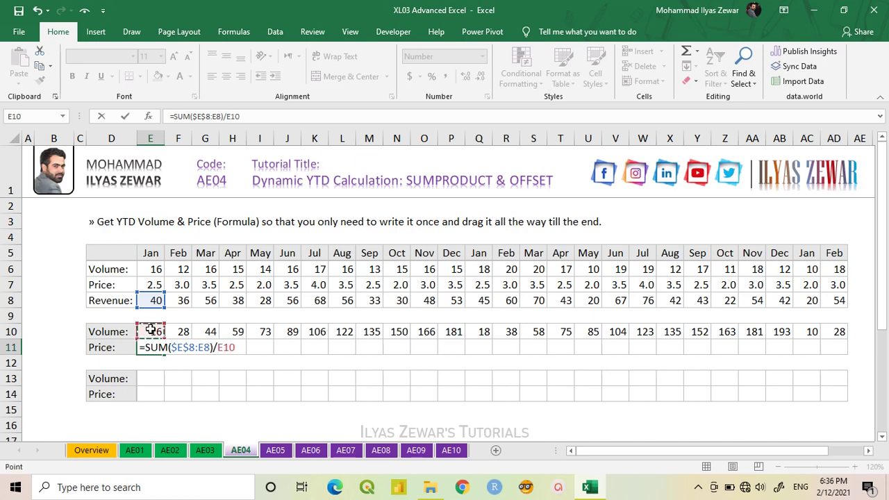
key(Return)
Fill the YTD price formula to AD11 and restart the second year at Q11 from $Q$8
click(154, 346)
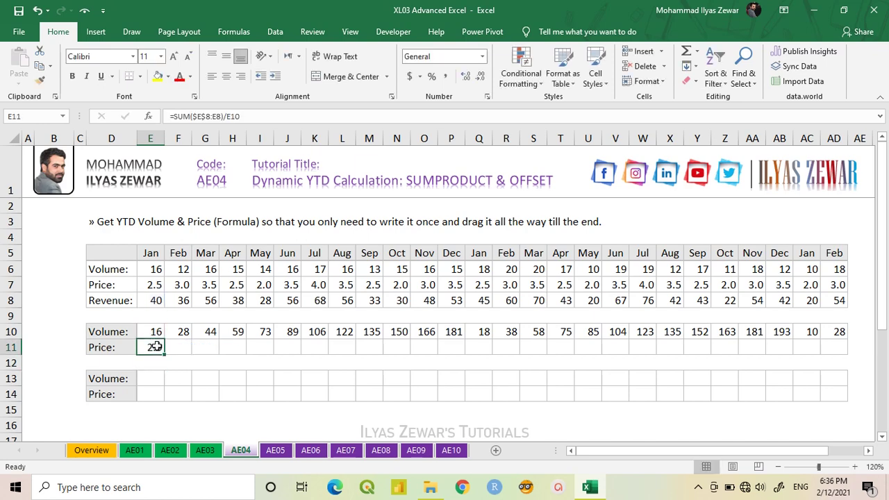
drag(167, 354, 840, 352)
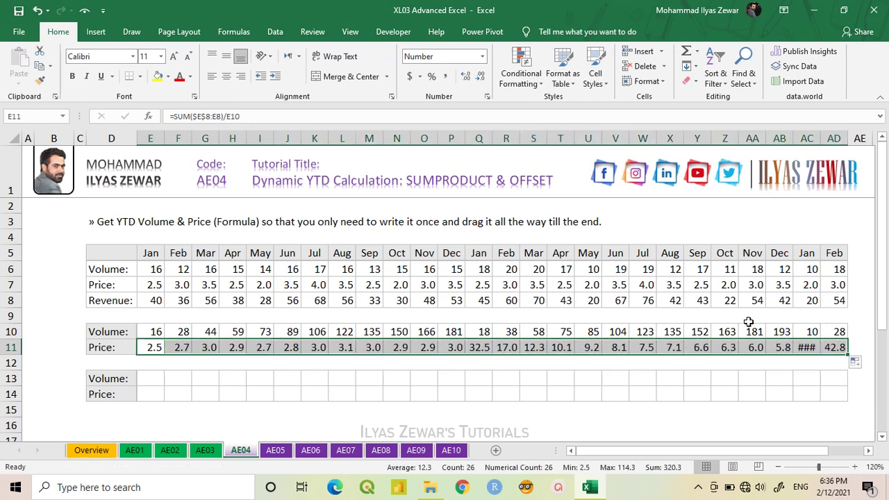
double_click(453, 347)
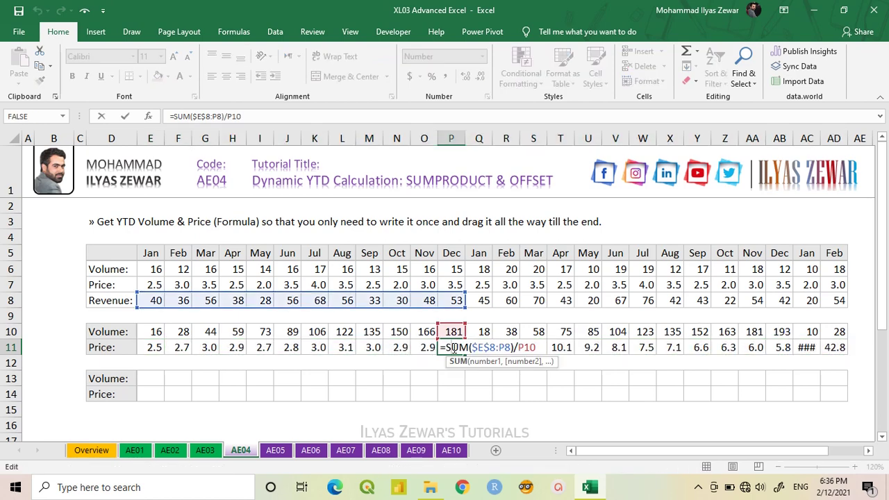
key(Escape)
double_click(479, 347)
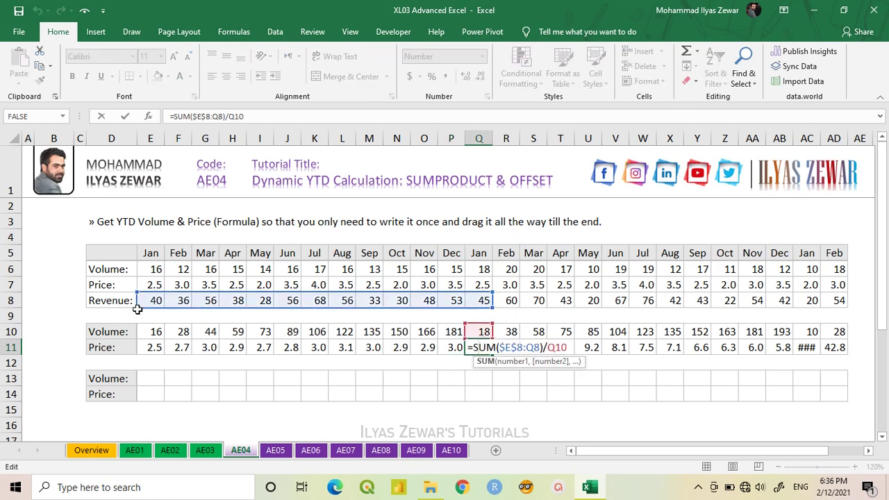
drag(136, 308, 479, 300)
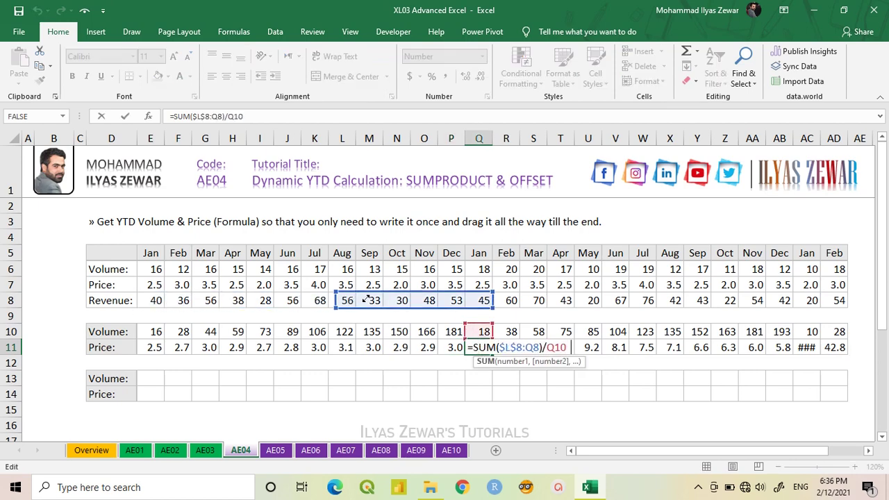
key(Return)
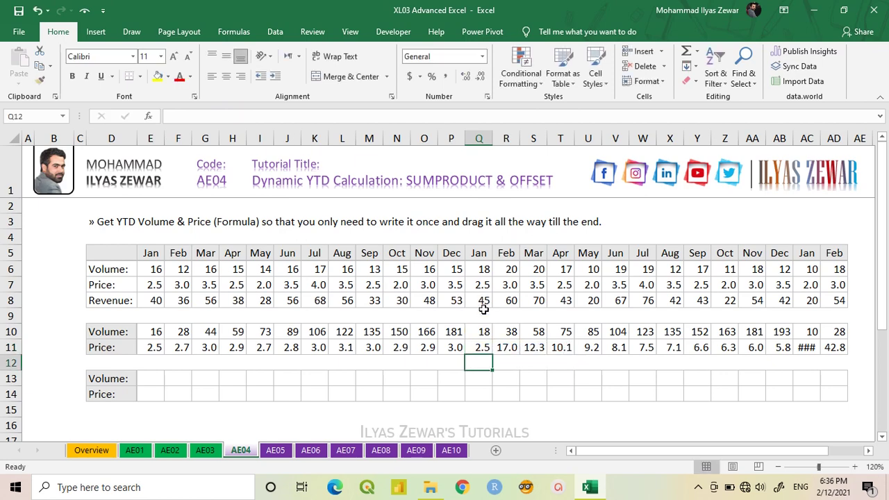
click(482, 348)
drag(492, 353, 842, 353)
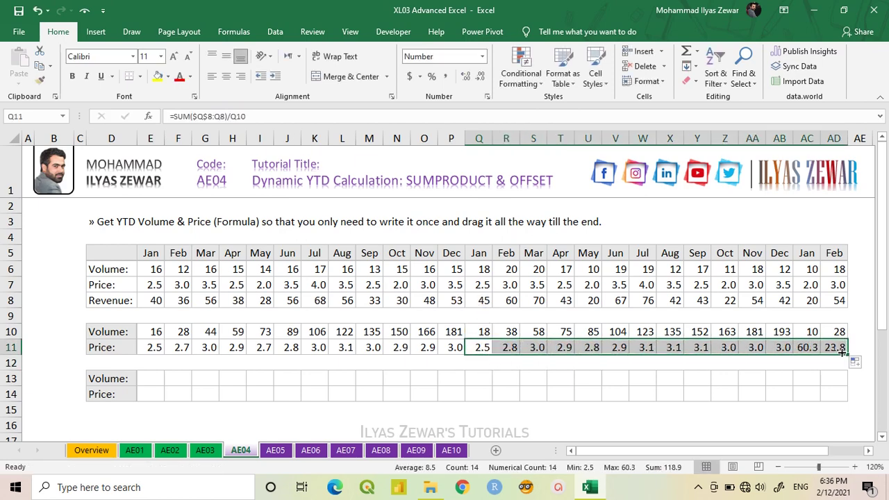
Restart the final year in AC11 as =SUM($AC$8:AC8)/AC10 and copy it into AD11
double_click(800, 347)
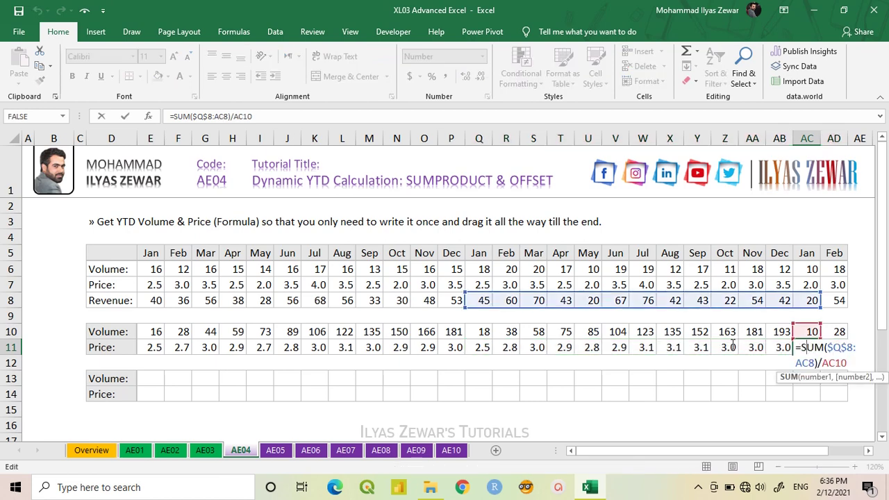
drag(463, 308, 805, 305)
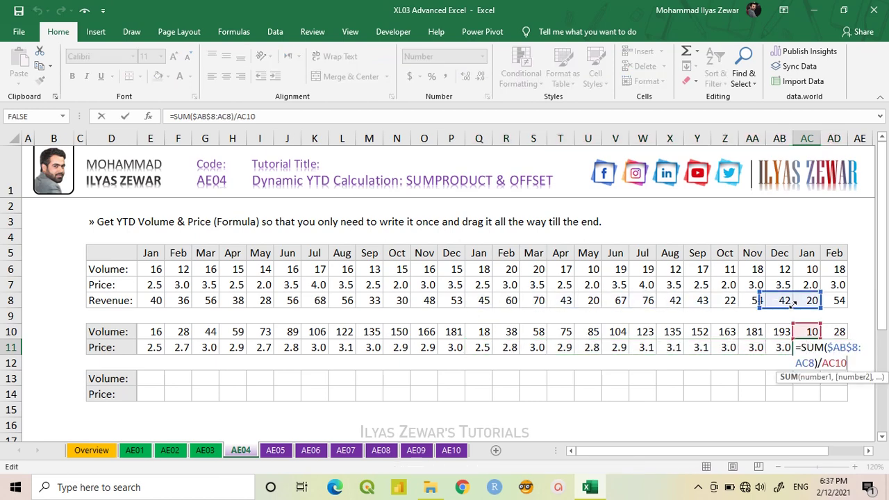
key(ctrl+Return)
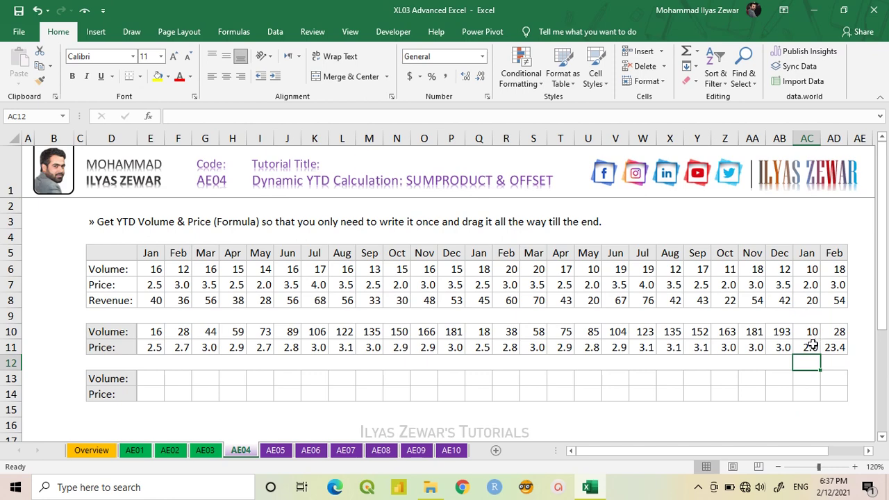
drag(820, 355, 844, 355)
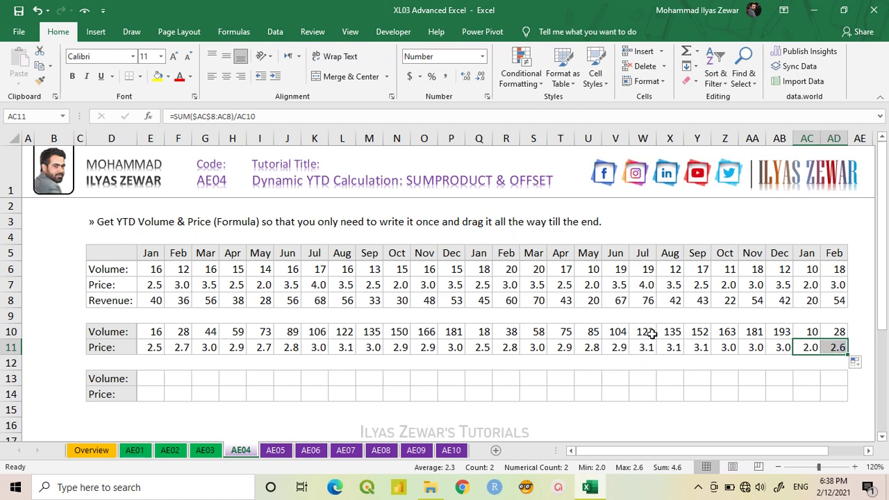
mouse_move(150, 332)
mouse_down()
mouse_move(153, 347)
mouse_move(841, 360)
mouse_move(833, 354)
mouse_up()
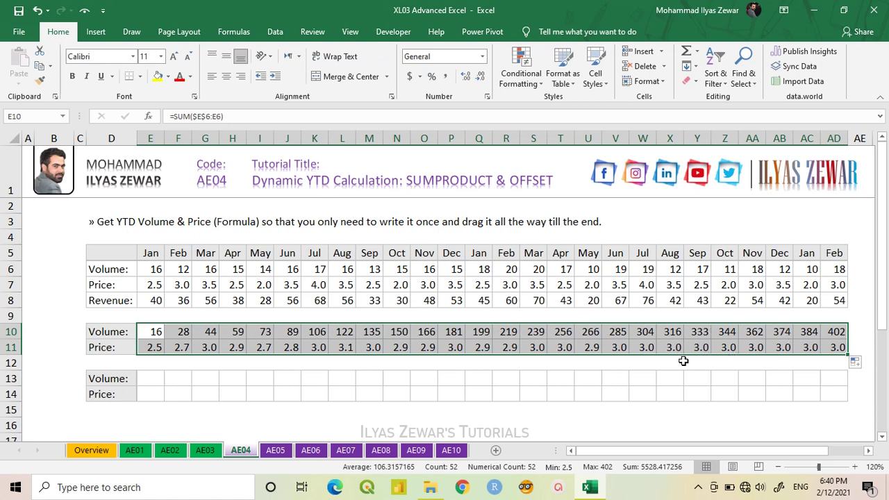
key(ctrl+z)
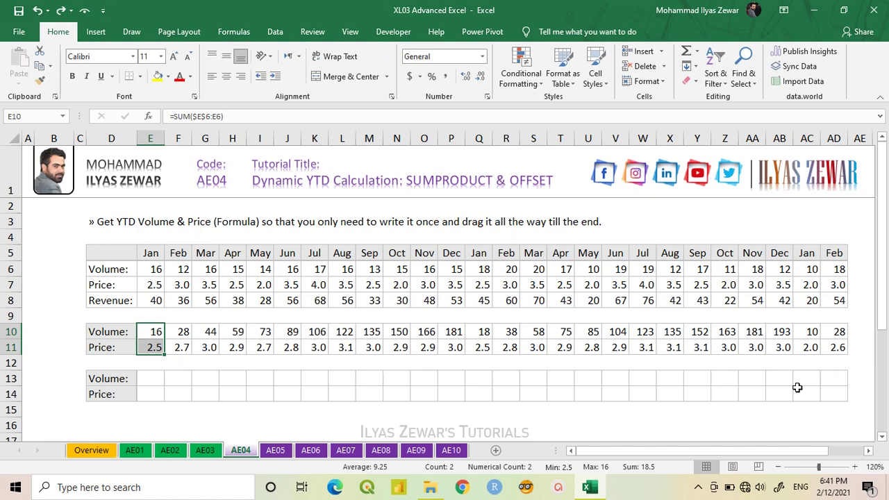
In E13, type =SUM(E6:E6) and replace the range start with OFFSET( anchored on E6
click(148, 382)
text(=)
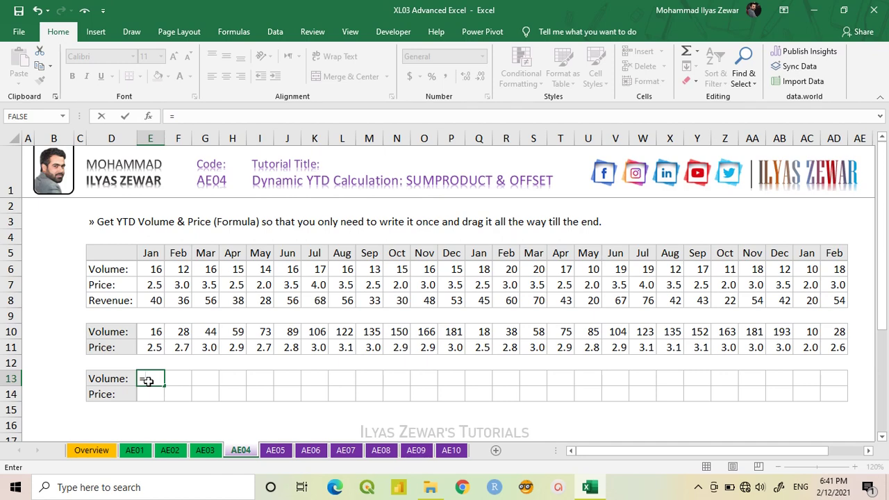
text(um)
key(Tab)
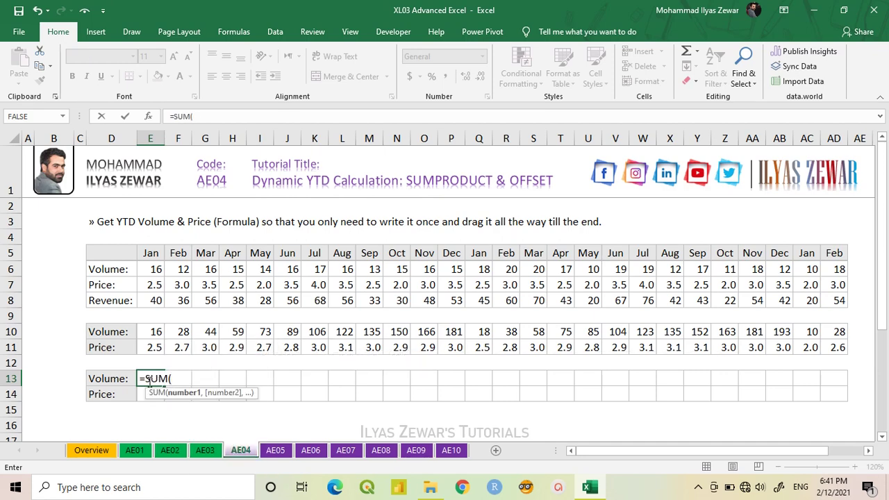
click(154, 271)
key(F8)
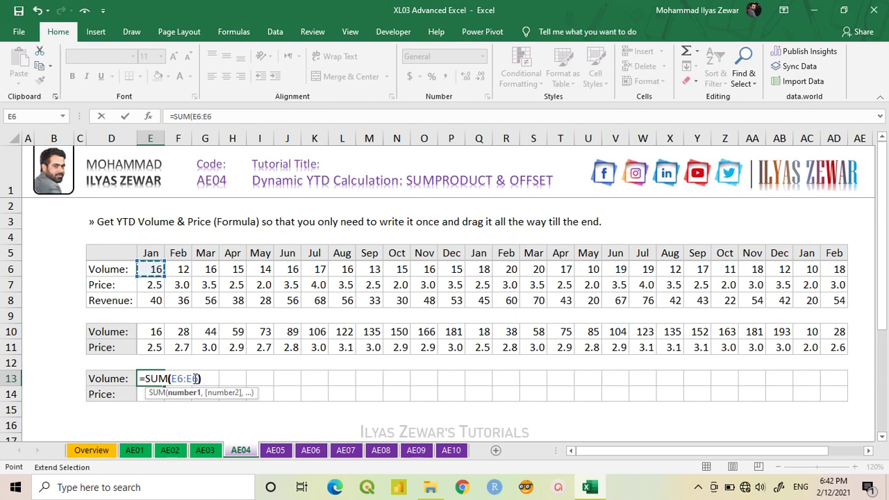
text())
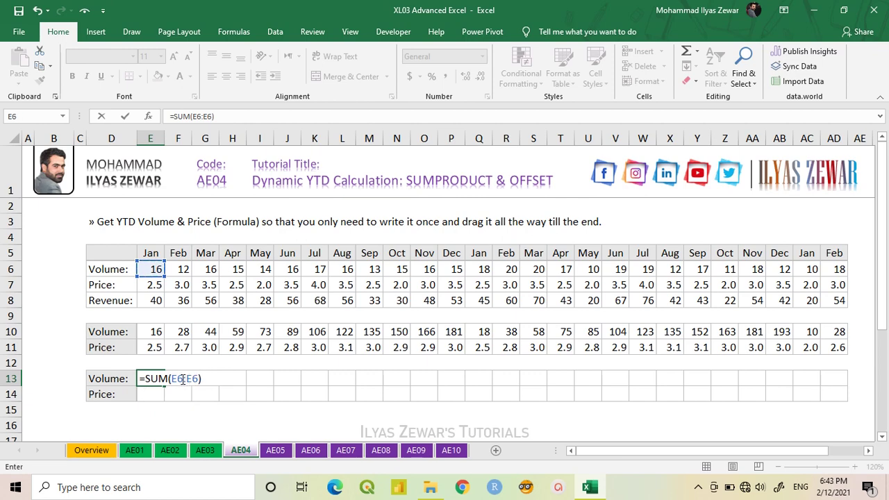
drag(177, 379, 172, 378)
text(OF)
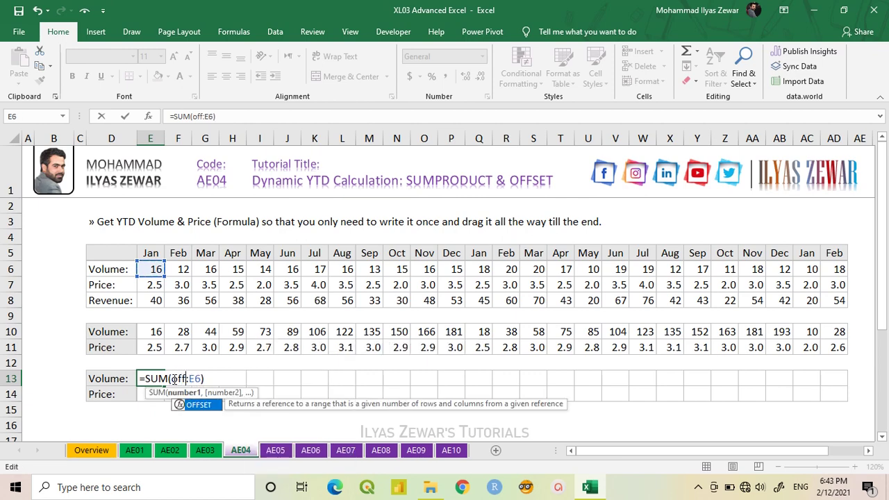
text(FSET()
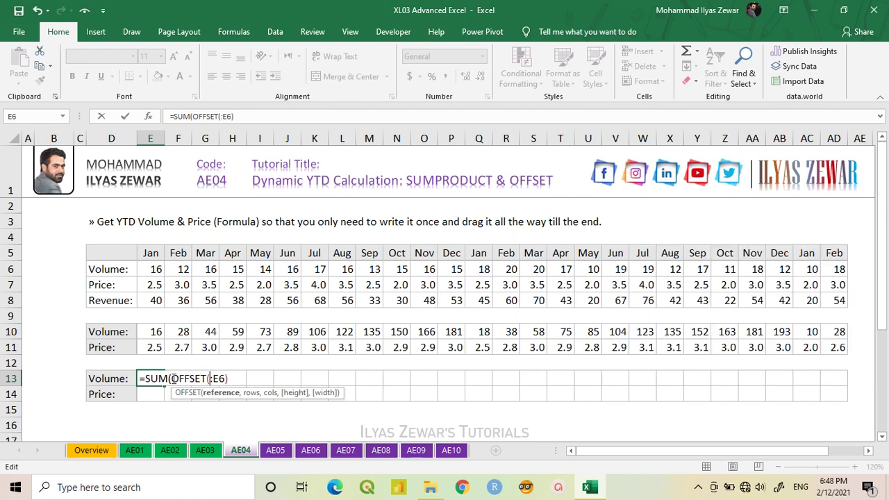
click(153, 271)
Add the OFFSET arguments 0,0,1 for rows, columns and height
text(,)
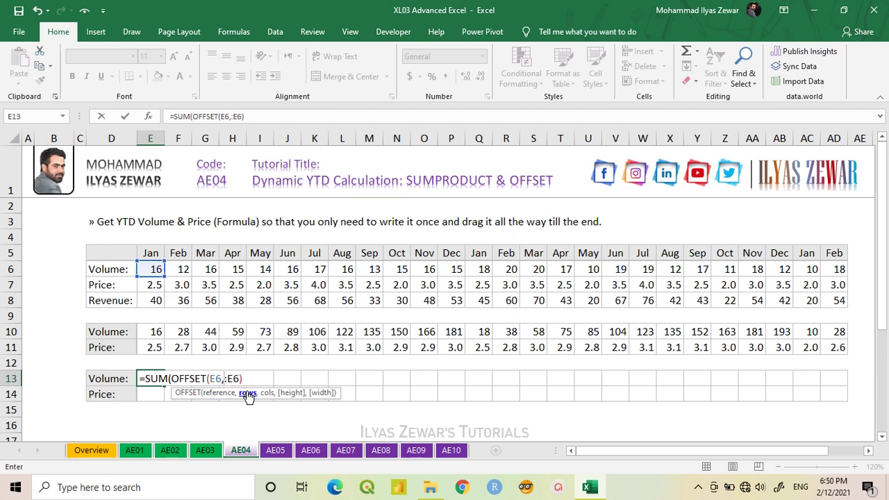
text(0)
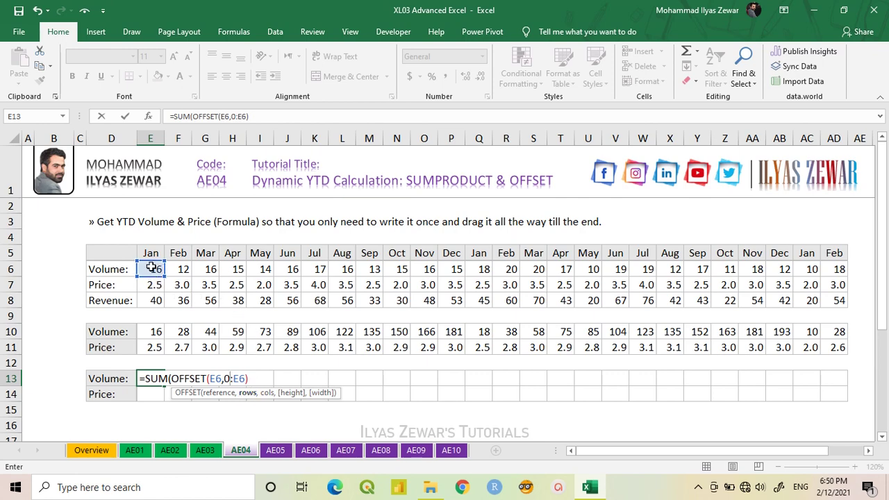
text(,)
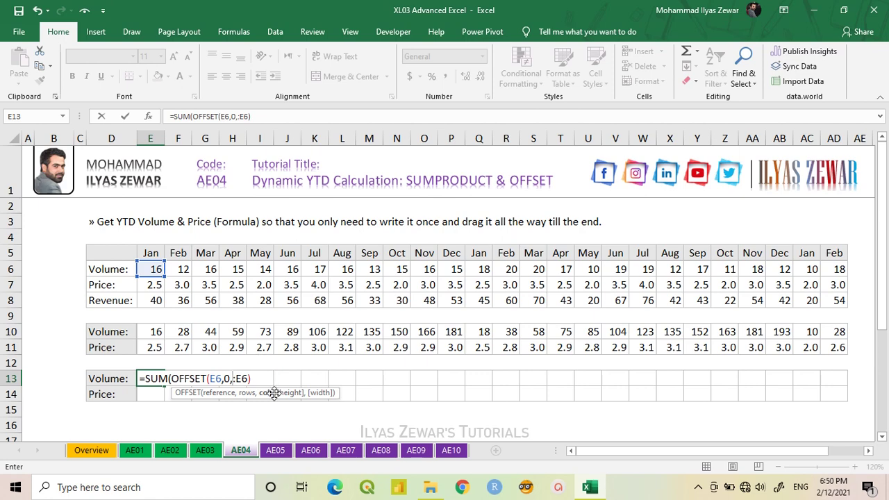
text(0)
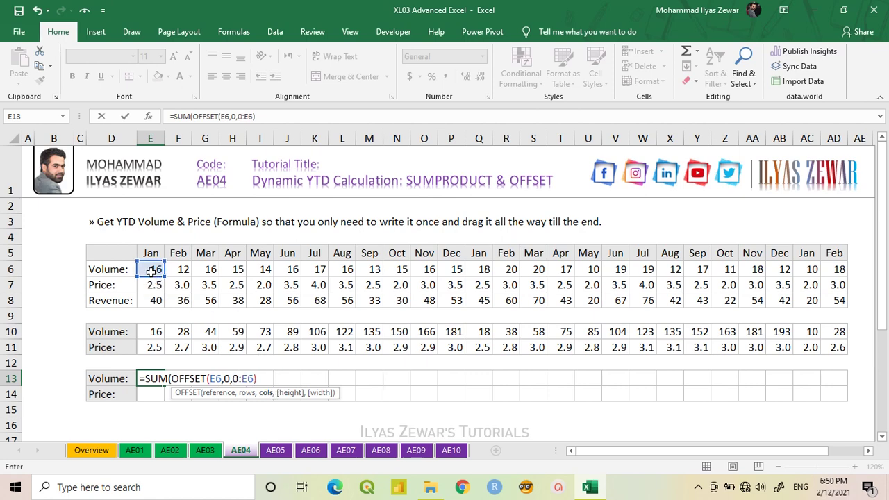
text(,)
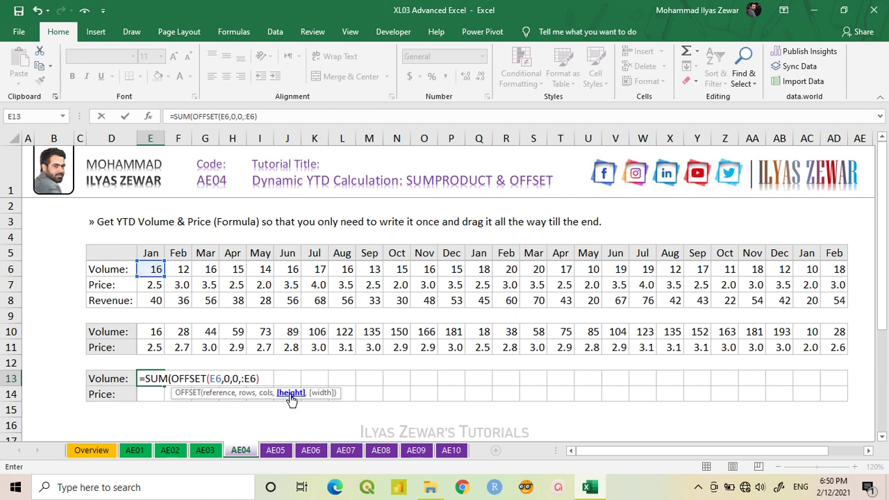
text(1)
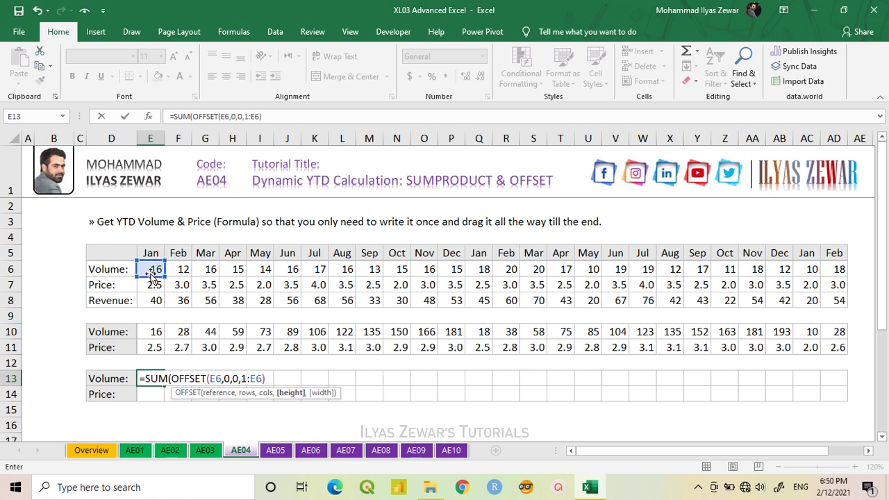
text(,)
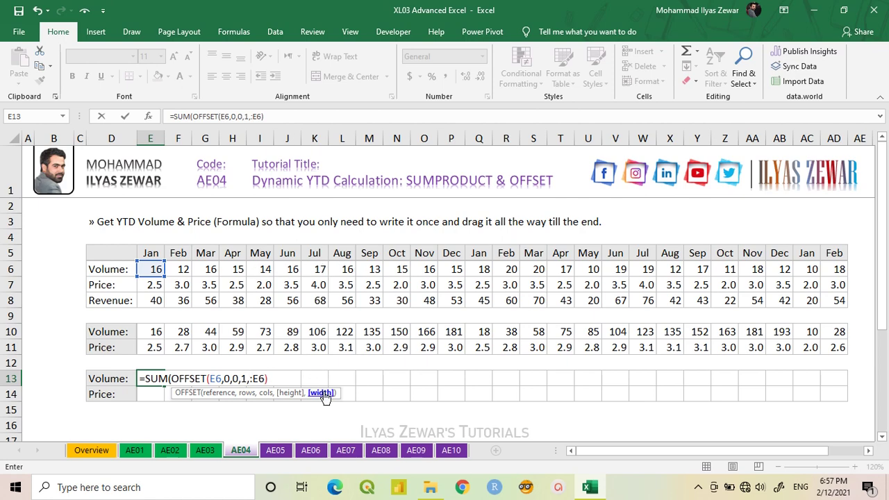
Complete E13 as =SUM(OFFSET(E6,0,0,1,-E4):E6) using width -E4, and enter it
text(-)
click(157, 237)
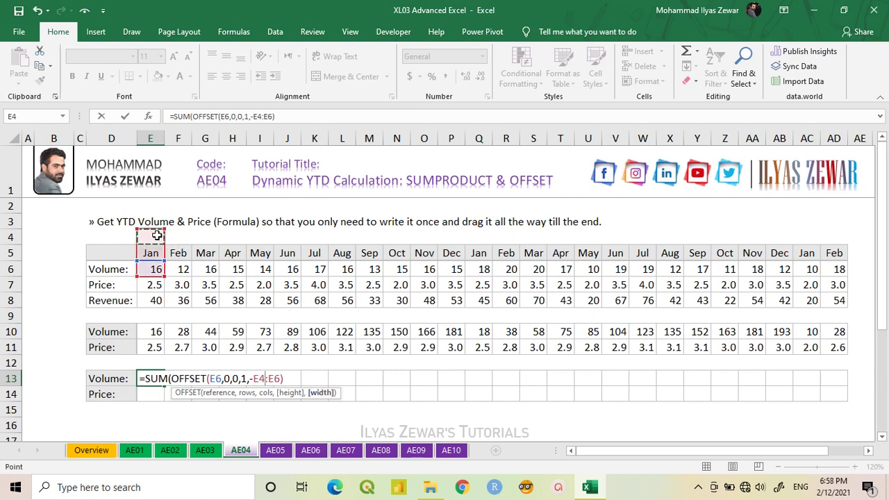
text())
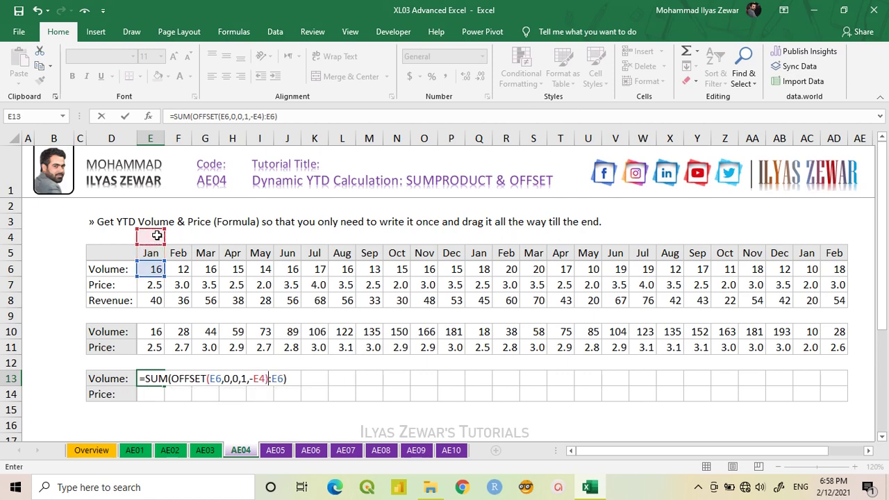
key(Return)
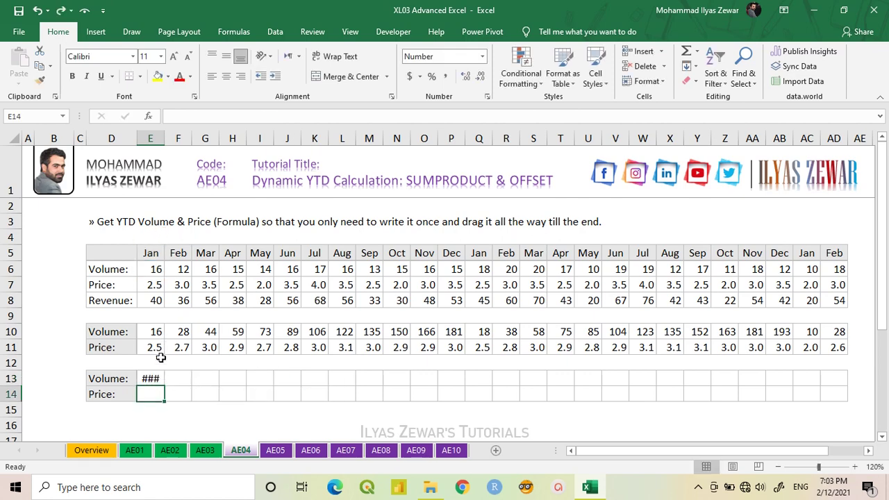
Number the months 1 to 12 in E4:P4 above the first year's date headers
click(154, 239)
text(1)
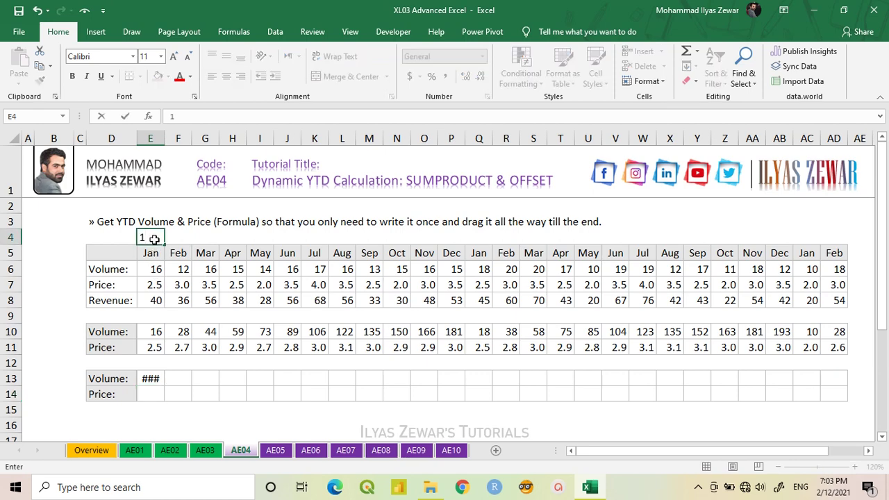
key(Return)
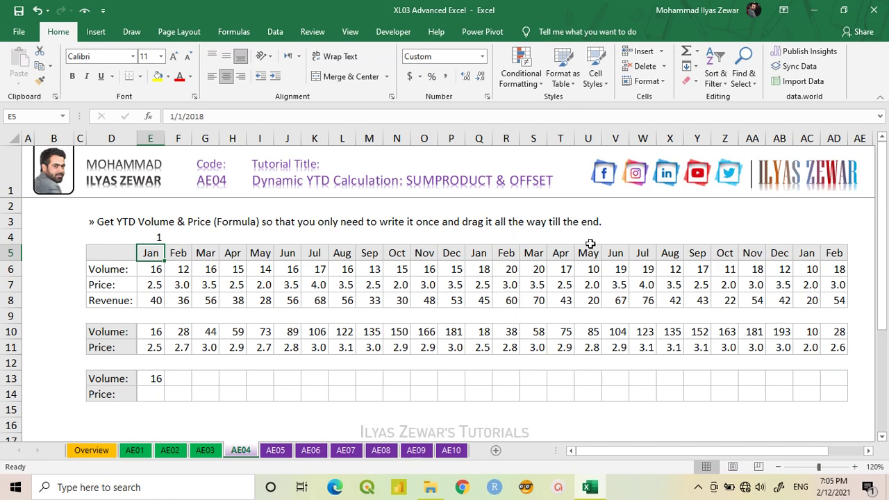
click(185, 237)
text(2)
key(Return)
drag(150, 237, 464, 242)
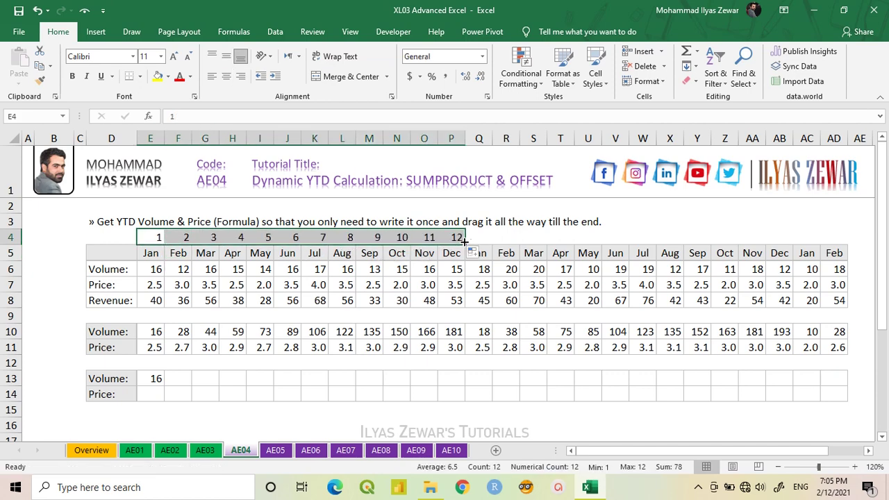
Copy the month numbers above the second and final years, then fill E13's formula to AD13
key(ctrl+c)
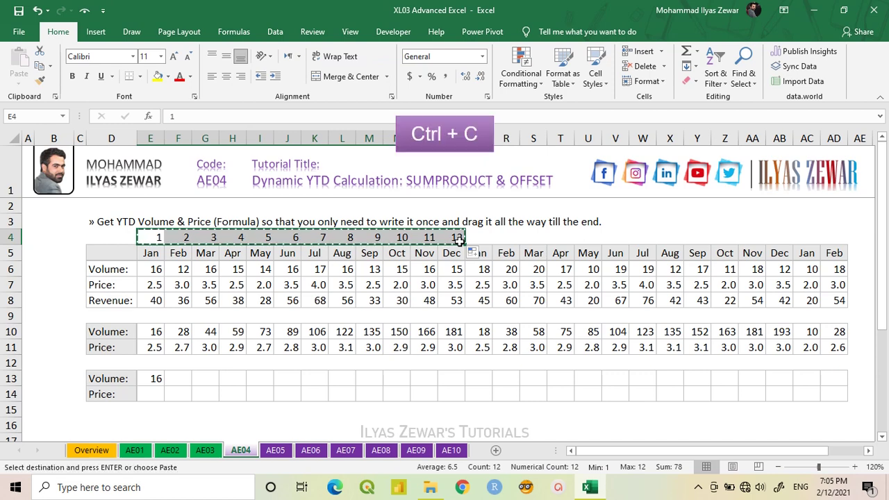
click(481, 237)
key(ctrl+v)
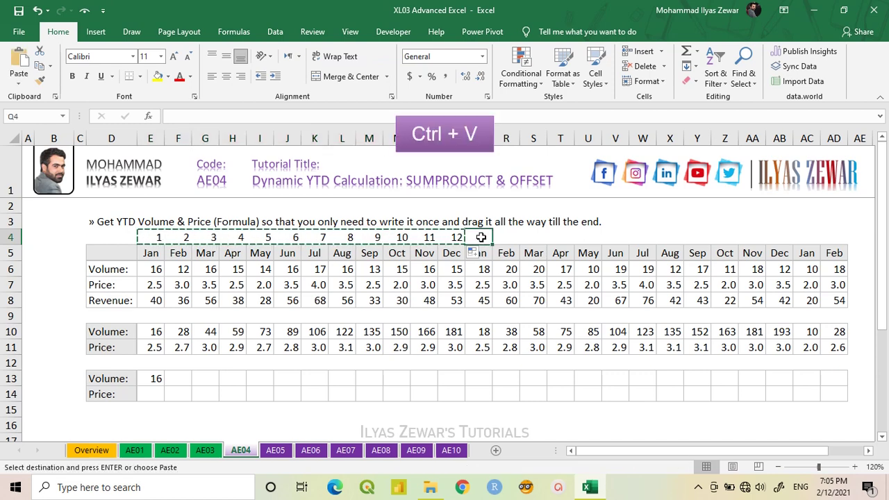
drag(474, 238, 509, 236)
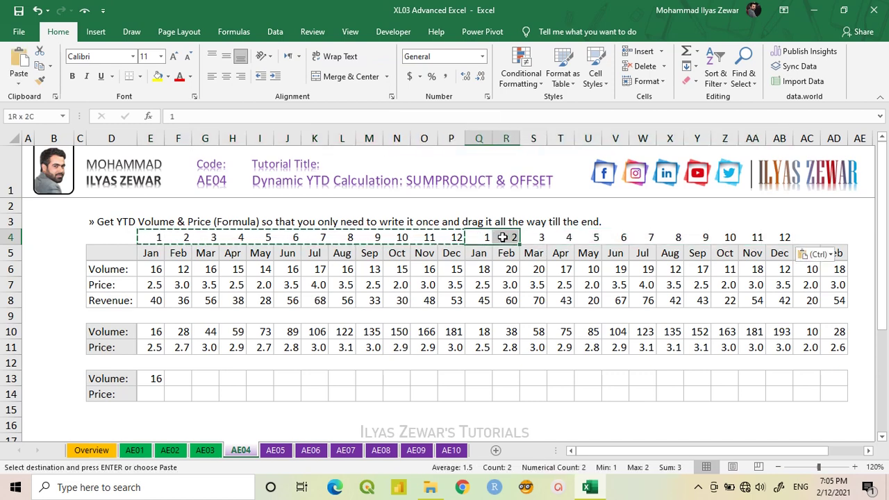
key(ctrl+c)
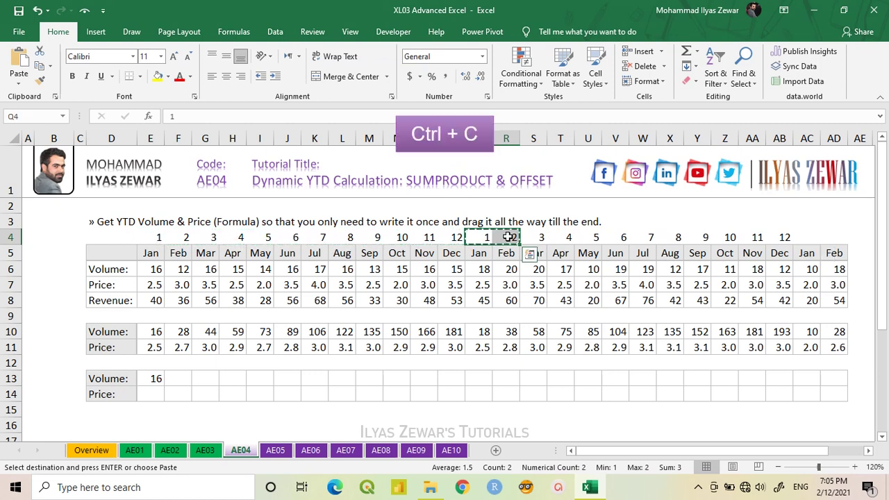
click(804, 236)
key(ctrl+v)
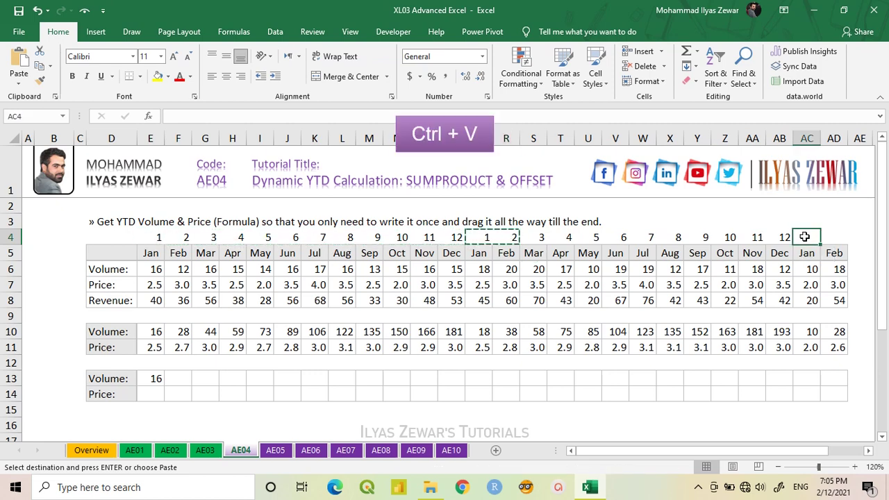
click(156, 378)
drag(164, 385, 837, 380)
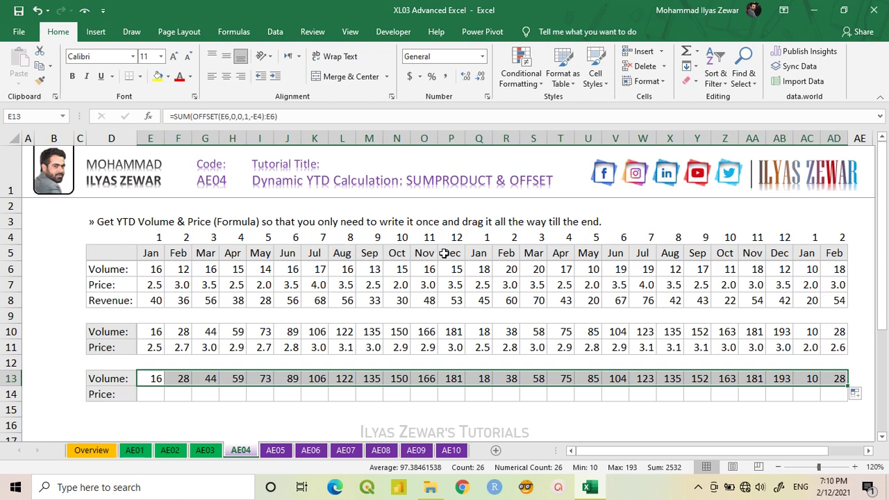
click(150, 254)
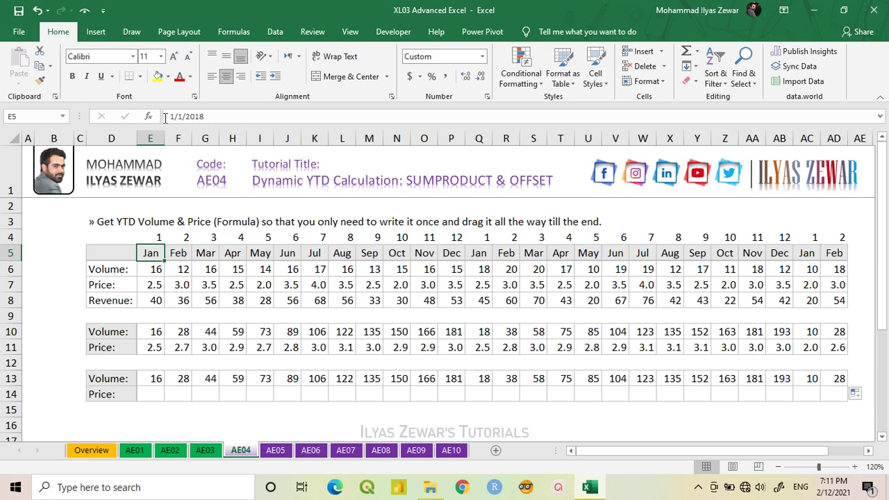
click(487, 97)
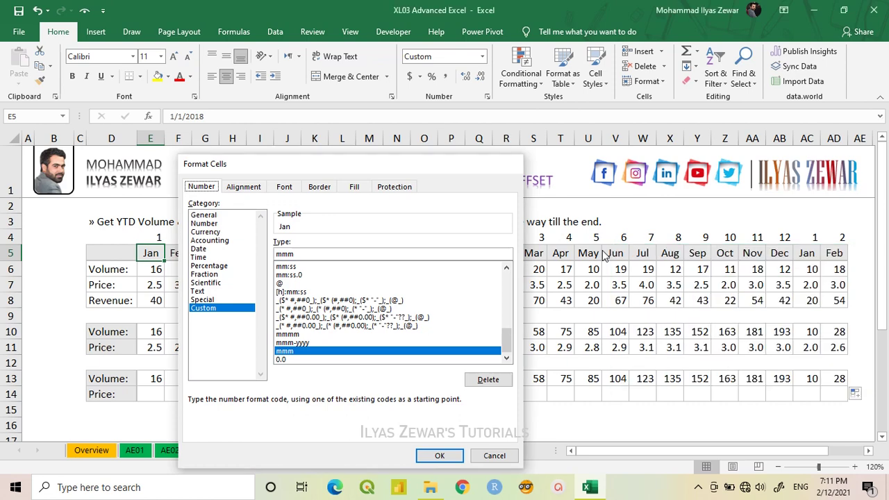
key(Return)
double_click(150, 380)
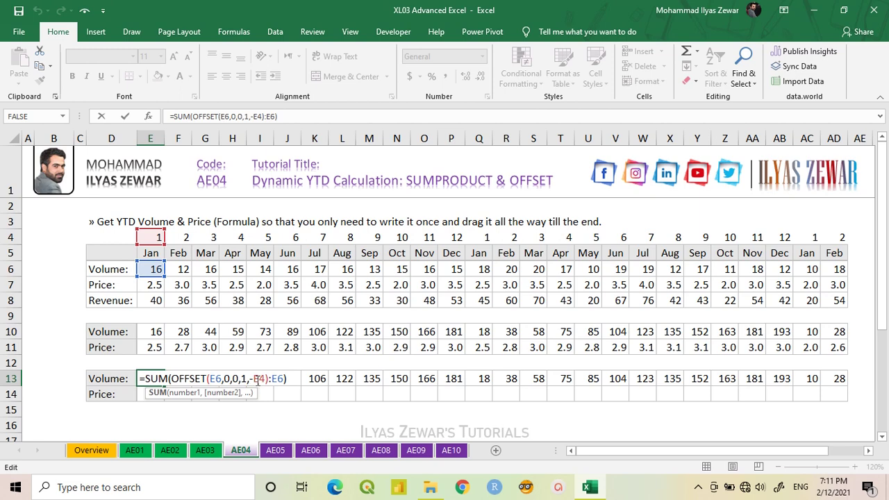
Change E13 to =SUM(OFFSET(E6,0,0,1,-MONTH(E5)):E6) and fill it across row 13 to AD13
text(mo)
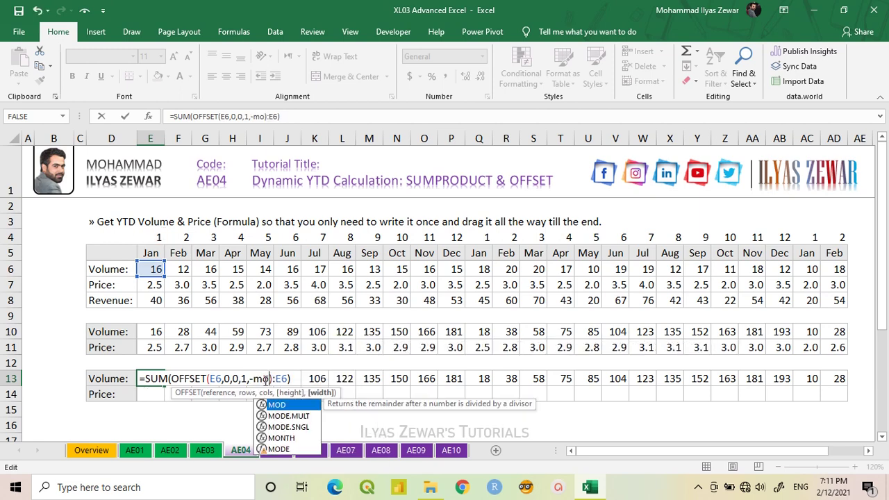
key(Tab)
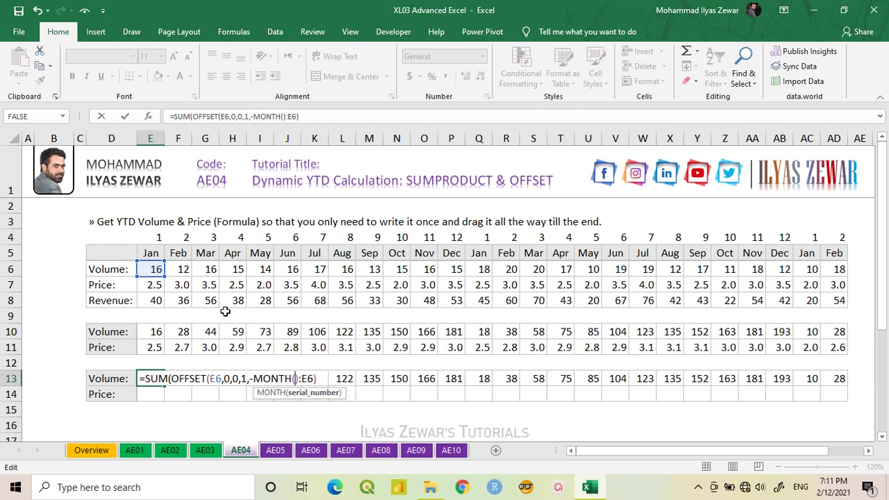
click(155, 255)
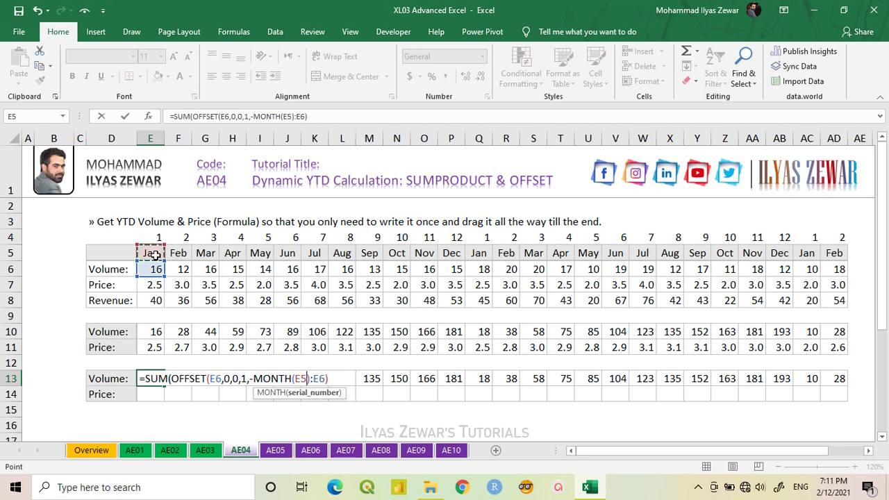
text())
key(Return)
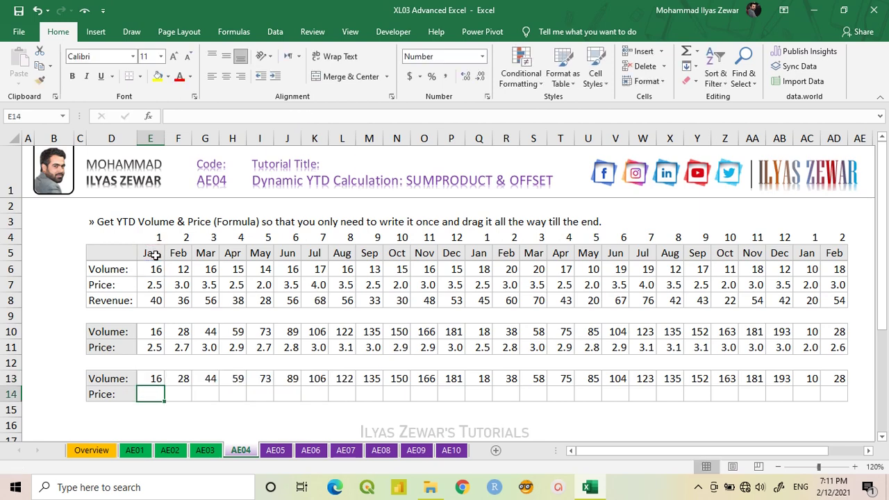
click(156, 381)
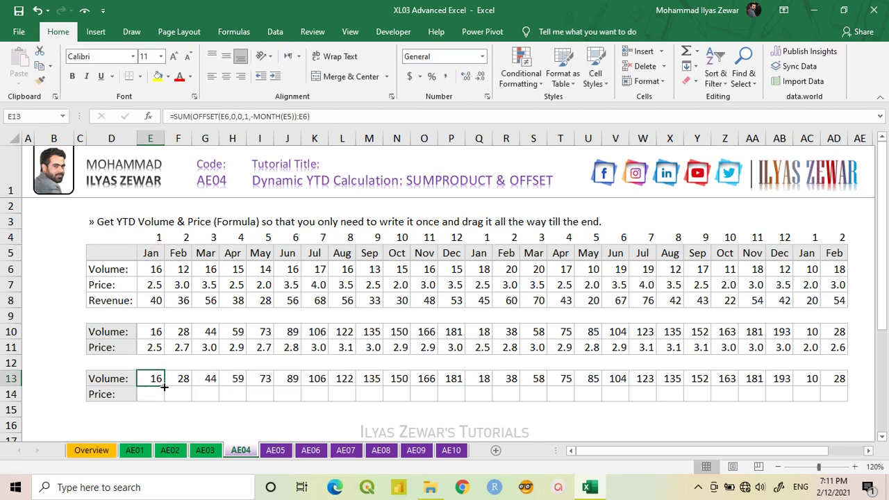
drag(164, 387, 839, 380)
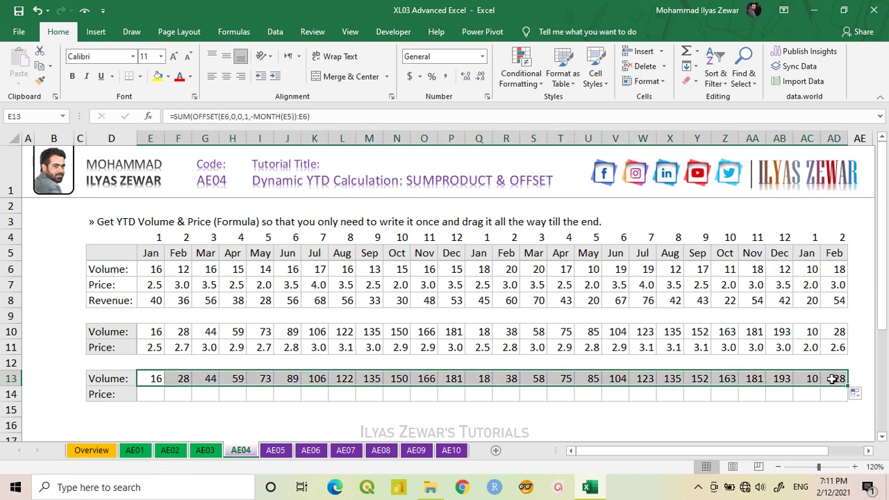
Delete the helper month numbers in E4:AD4
click(154, 237)
key(ctrl+shift+Right)
key(Delete)
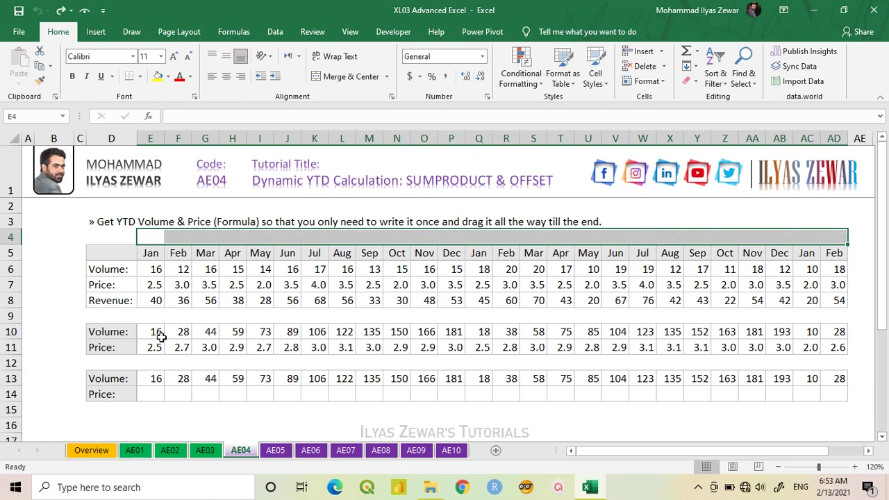
Start E14 as =SUMPRODUCT(E6:E6*E7:E7), multiplying January volume by price
click(156, 396)
text(=)
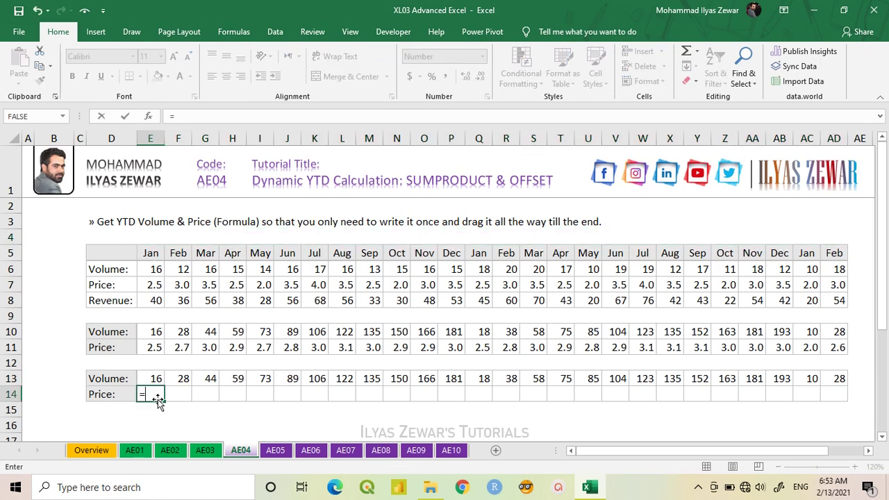
text(sump)
key(Tab)
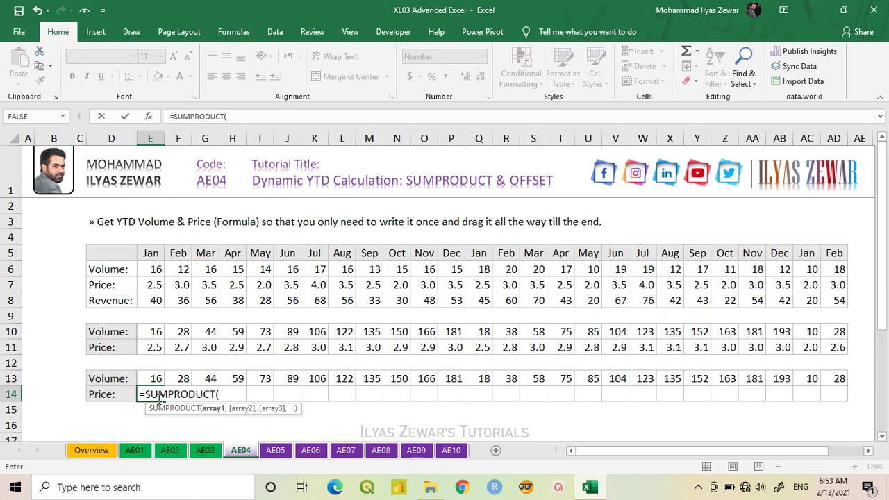
click(154, 271)
key(F8)
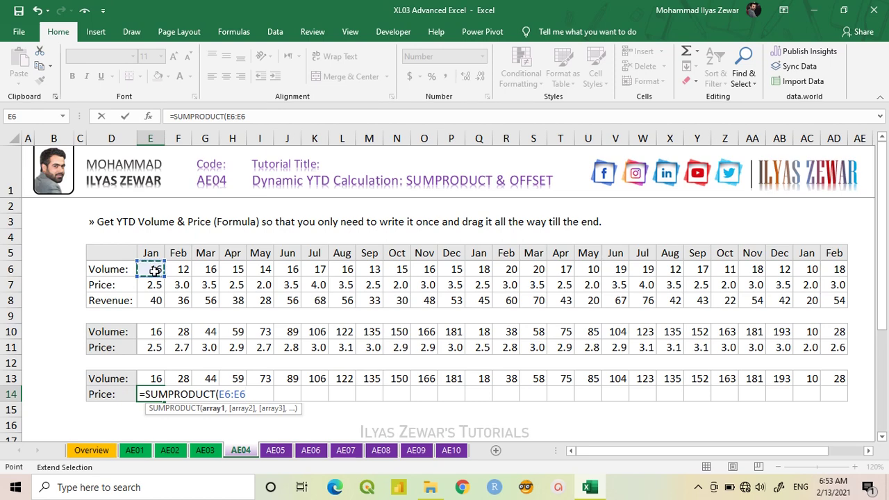
text(*)
click(155, 287)
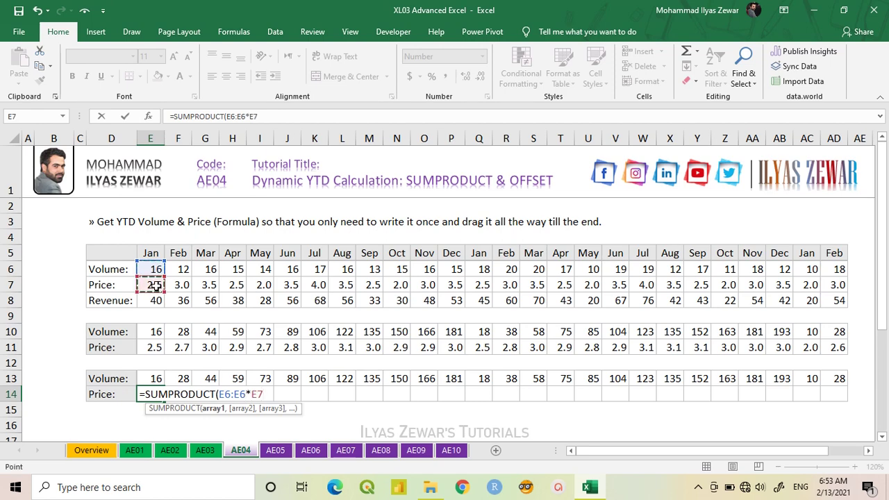
key(F8)
Make the volume range start at OFFSET(E6,0,0,1,-MONTH(E5)), reaching back through the year
text())
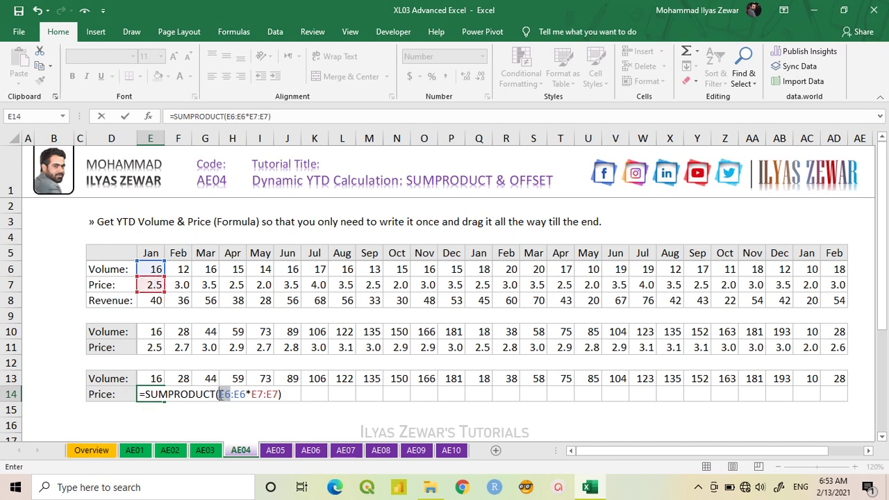
text(OF)
key(Tab)
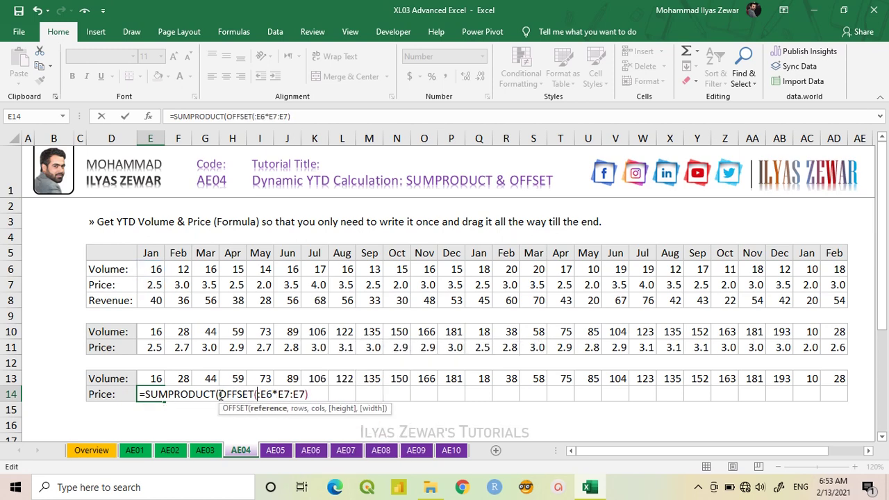
click(152, 270)
click(152, 269)
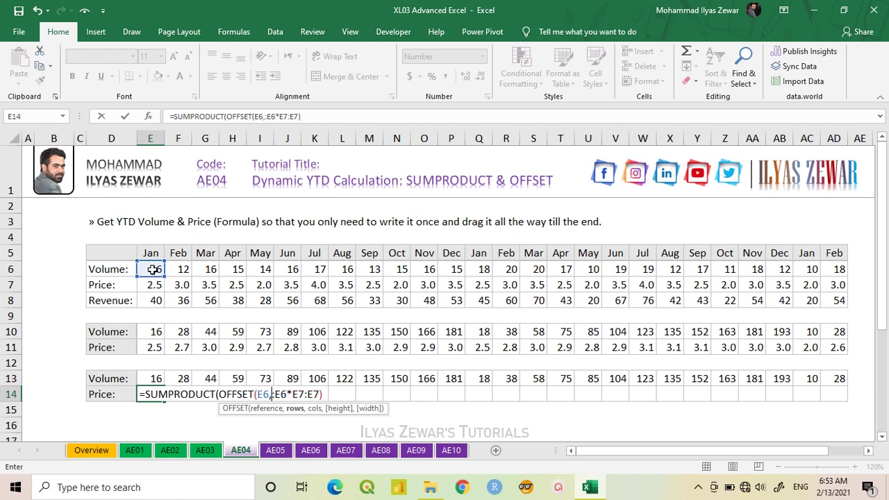
text(,)
text(0,)
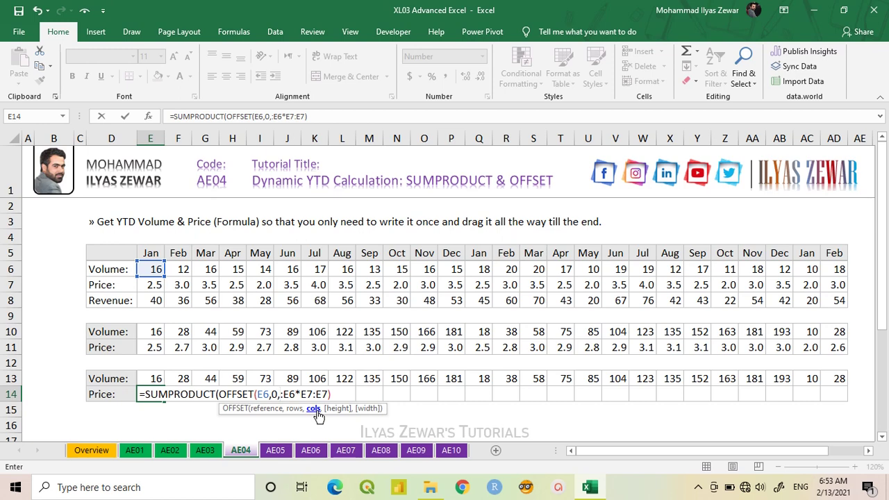
text(0,)
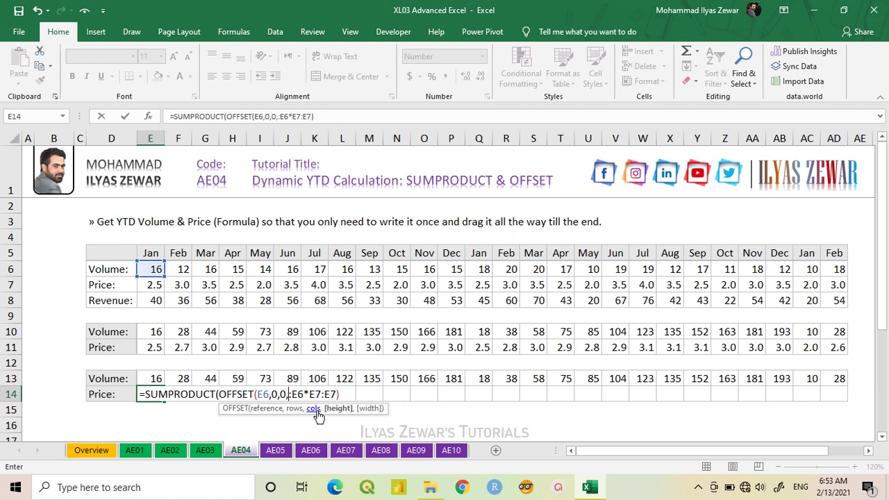
text(1)
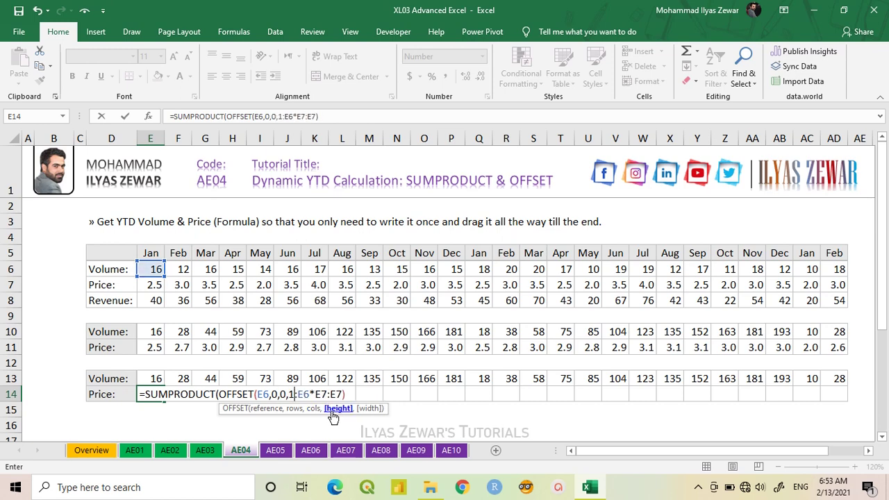
text(,)
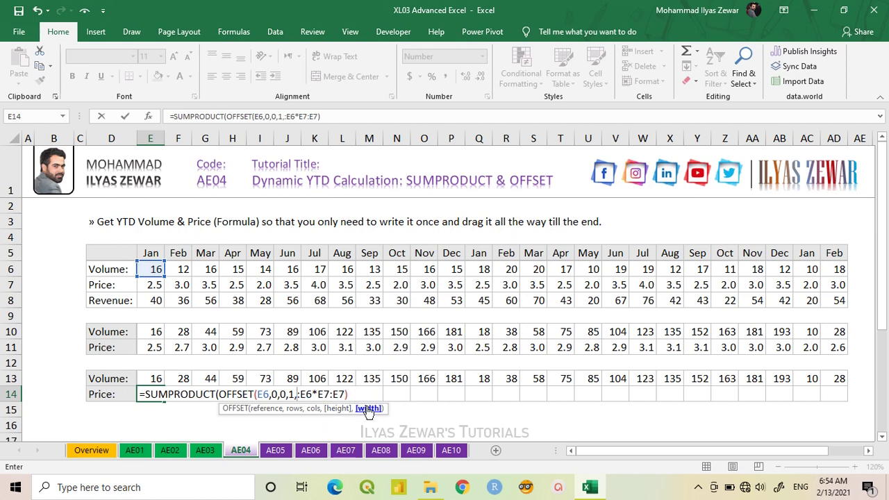
text(-)
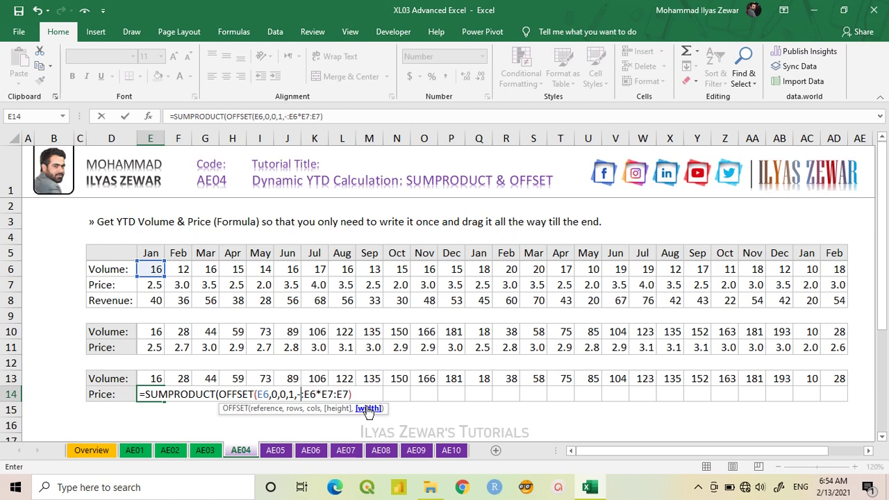
text(mon)
key(Tab)
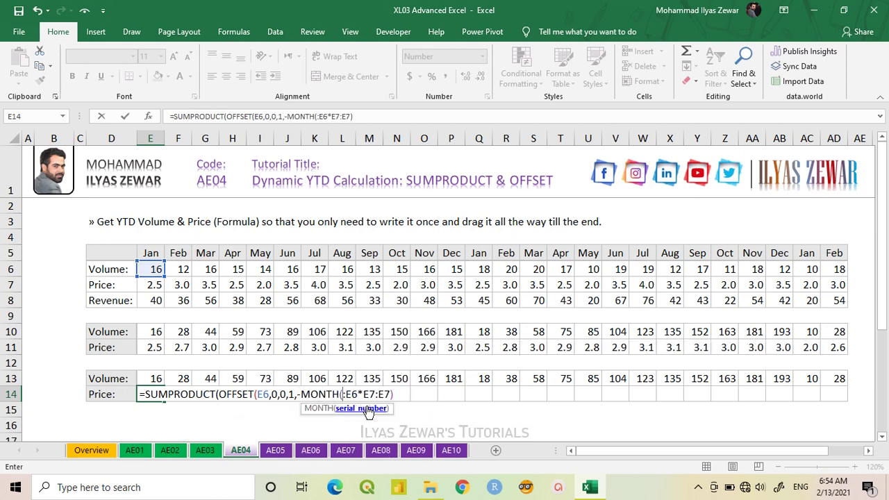
click(157, 255)
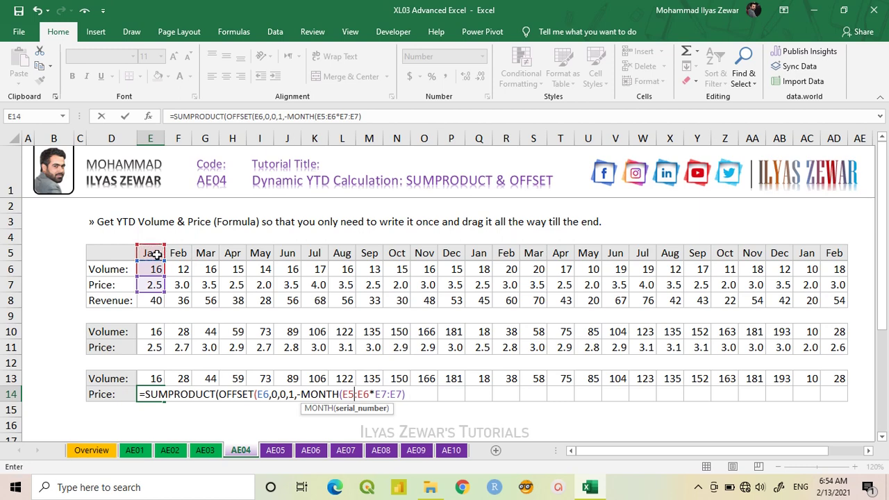
text()))
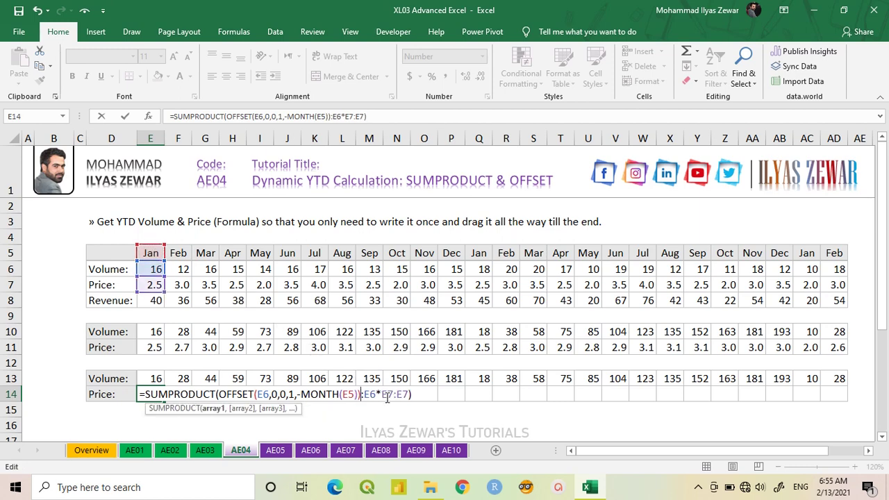
Replace the price range start with OFFSET(E7,0,0,1,-MONTH(E5)) to match the volume range
click(383, 394)
drag(383, 394, 395, 396)
text(OFFSET()
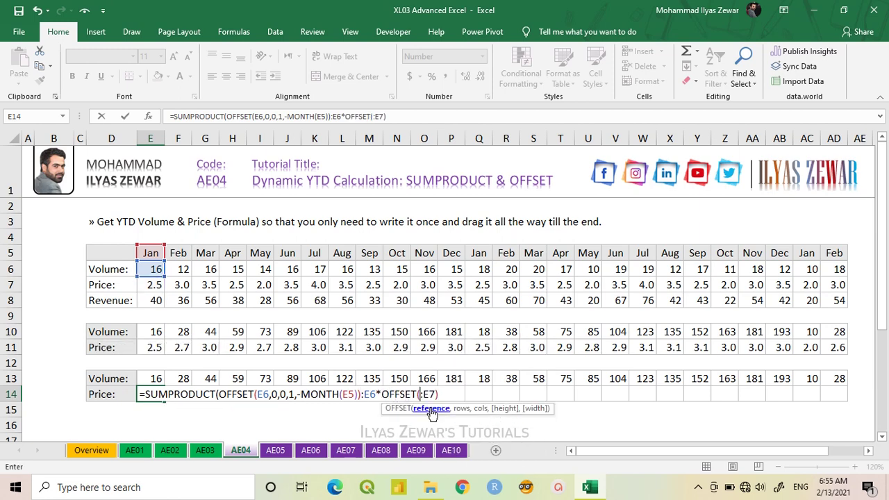
click(156, 285)
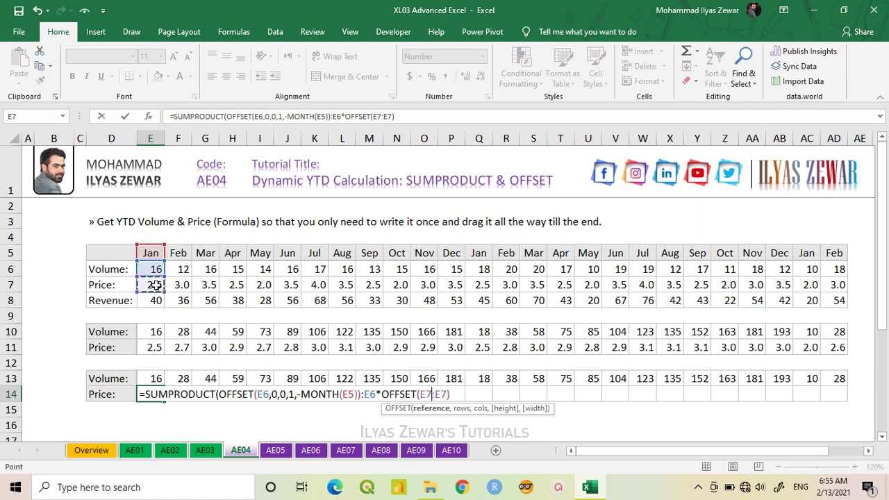
text(,)
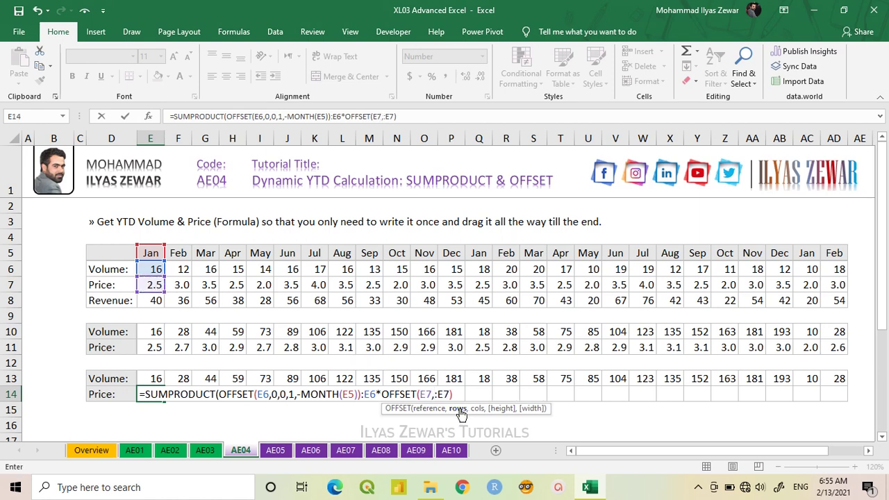
text(0,)
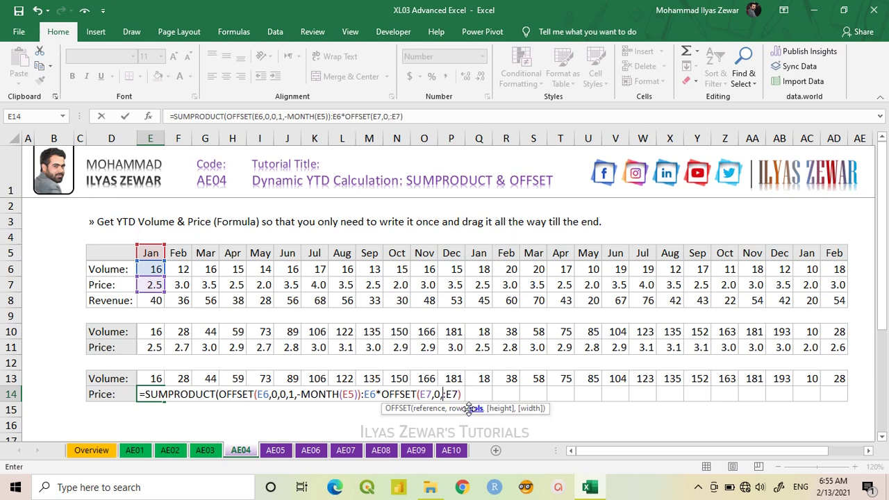
text(0)
text(,)
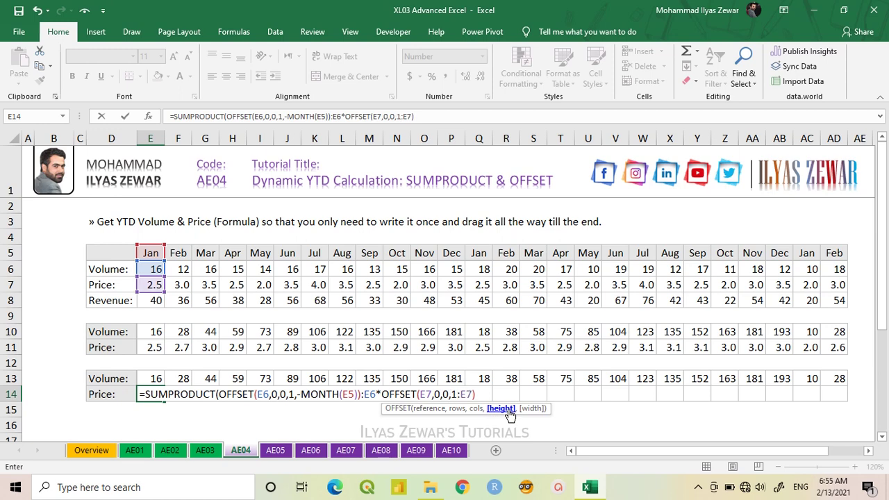
text(1,)
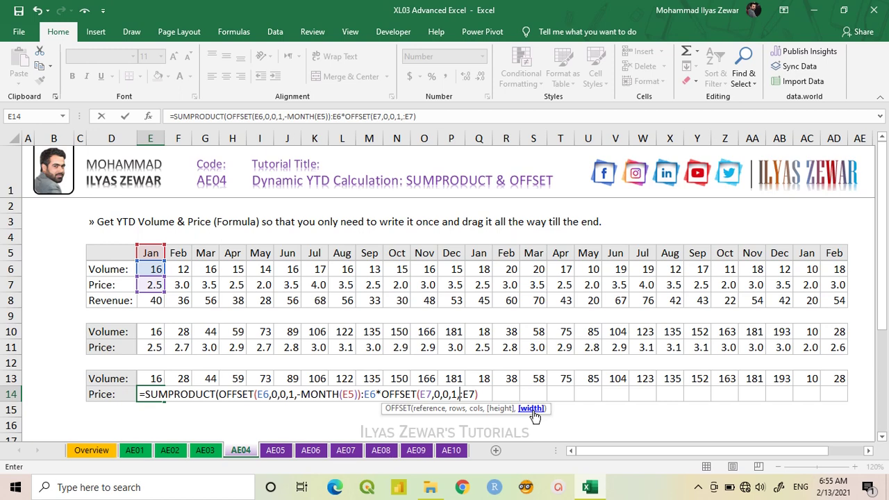
text(-mon)
key(Tab)
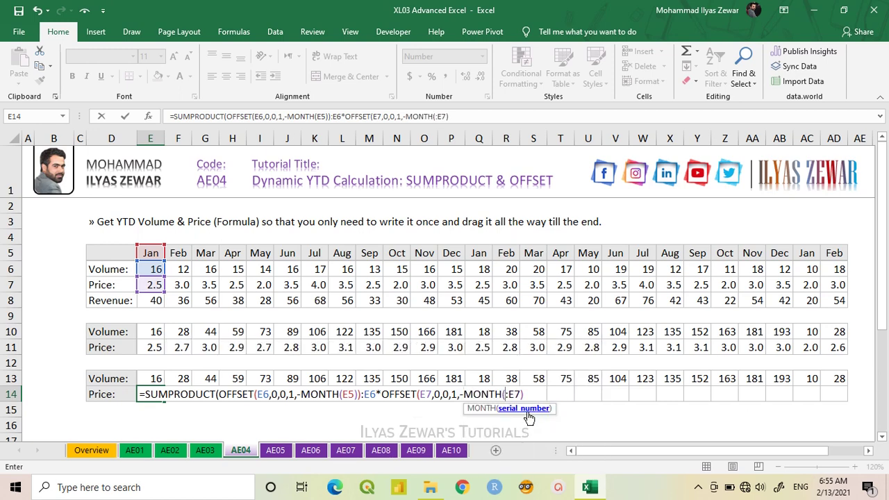
drag(161, 269, 152, 253)
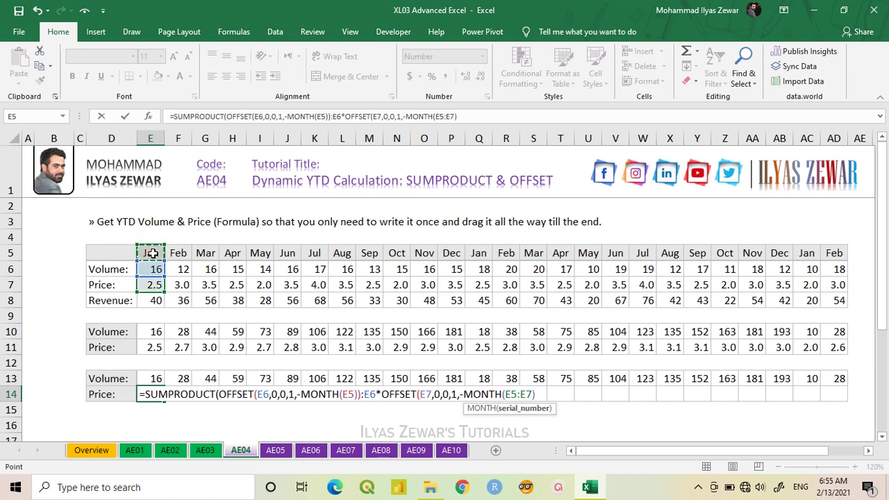
text())
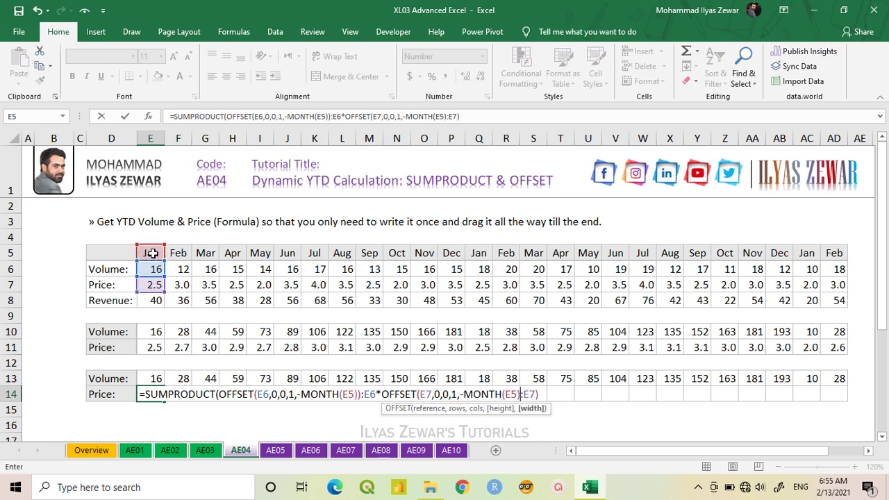
text())
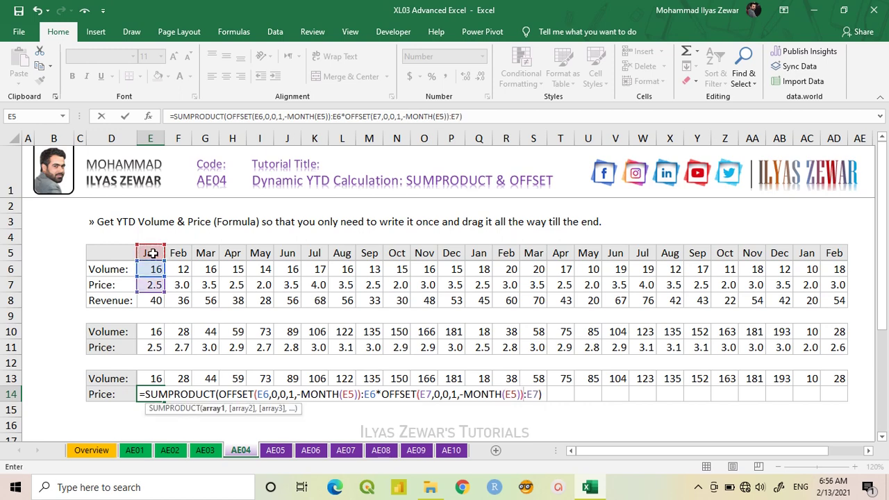
Divide the SUMPRODUCT by E13's YTD volume and commit, giving 2.5
click(546, 394)
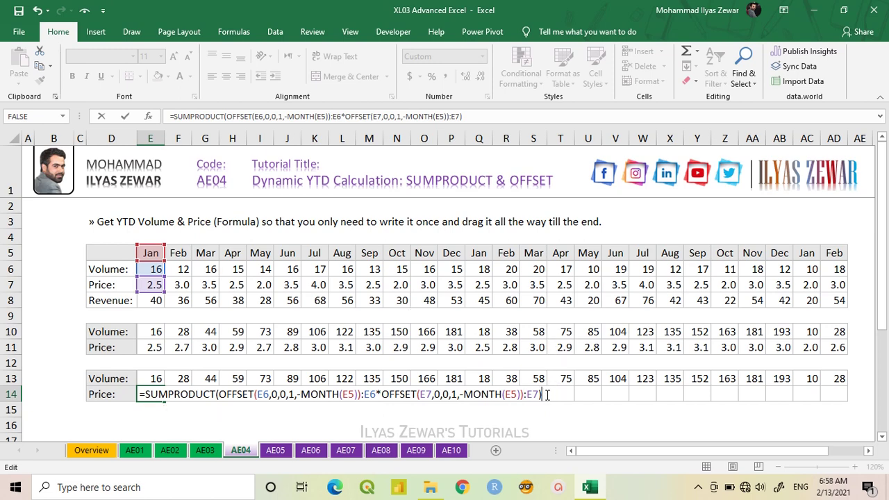
text(/)
click(152, 379)
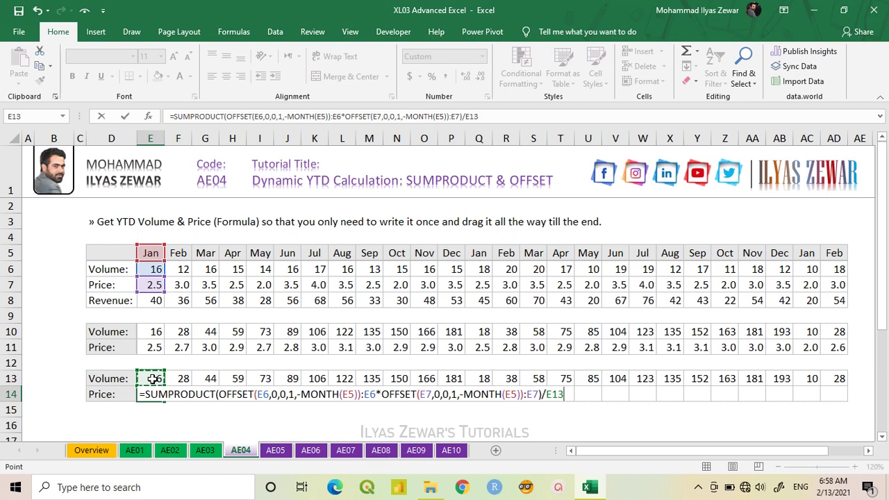
key(Return)
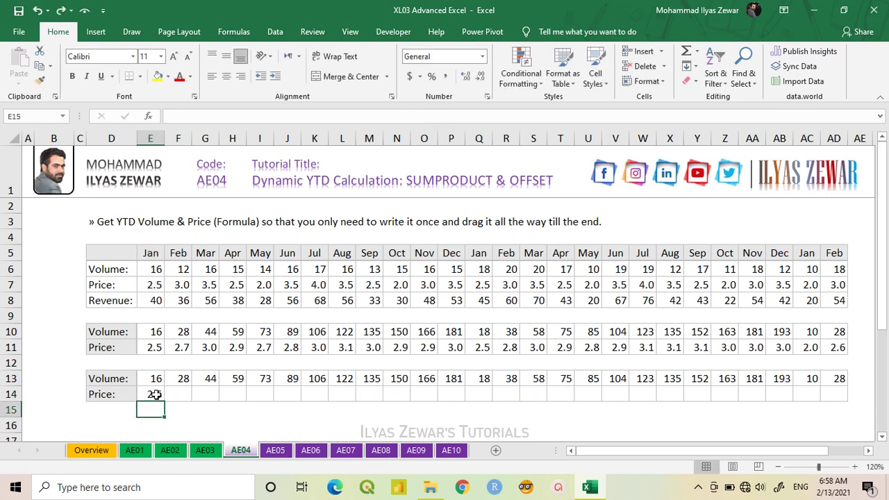
Copy the E14 YTD price formula across row 14 to the last month column
click(155, 394)
mouse_move(164, 402)
mouse_down()
mouse_move(827, 409)
mouse_move(839, 396)
mouse_up()
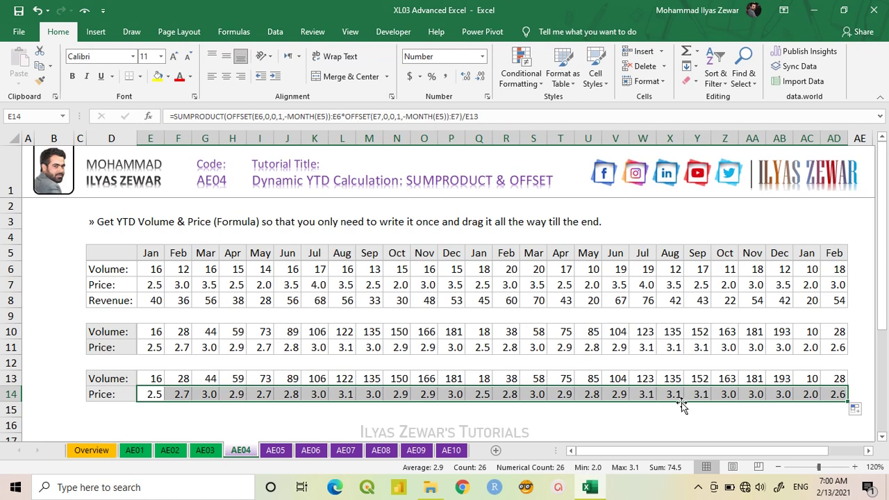
click(47, 221)
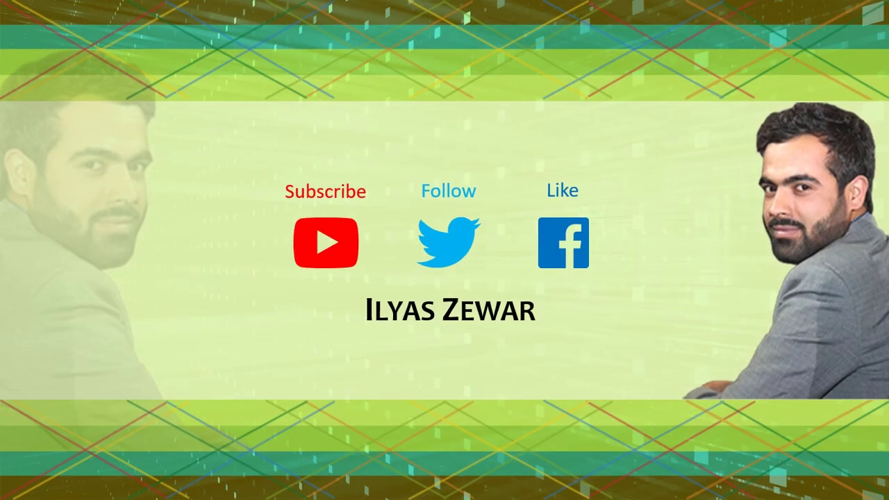